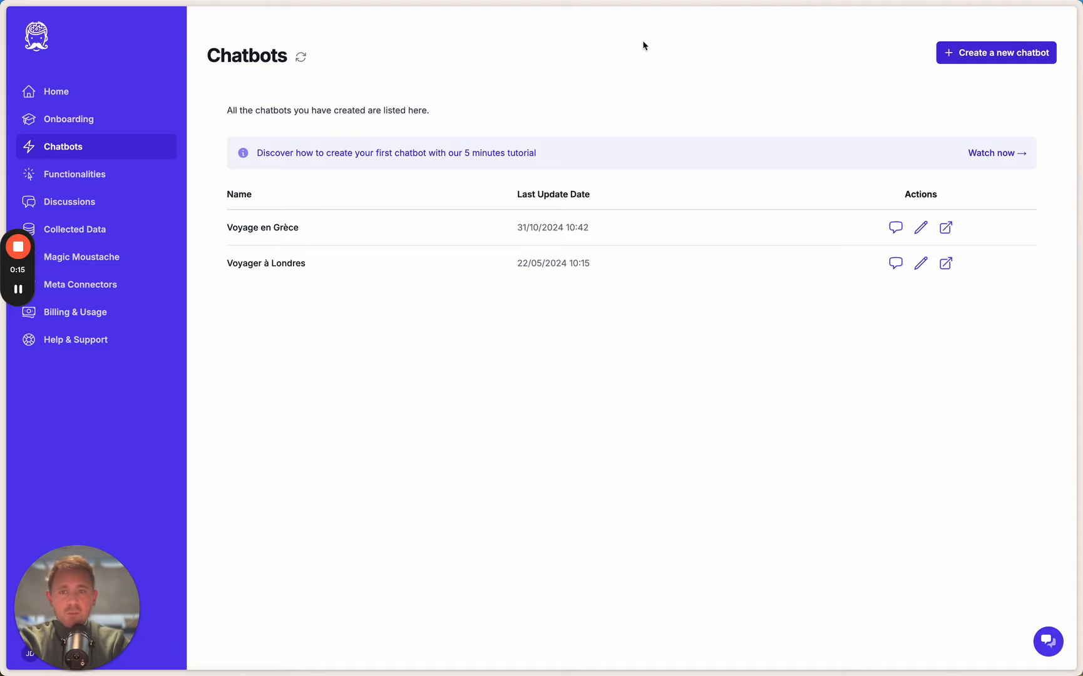
# Create a new chatbot named La Belle étagère with Français as its default language
pyautogui.click(1013, 57)
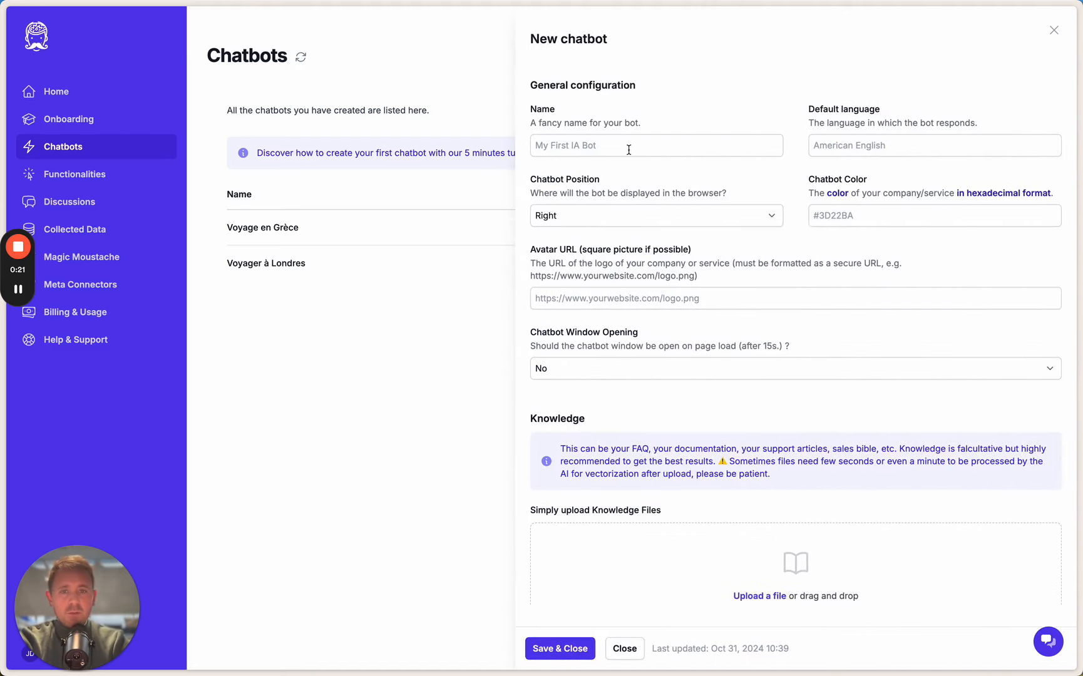
pyautogui.click(623, 145)
pyautogui.press('super+shift+v')
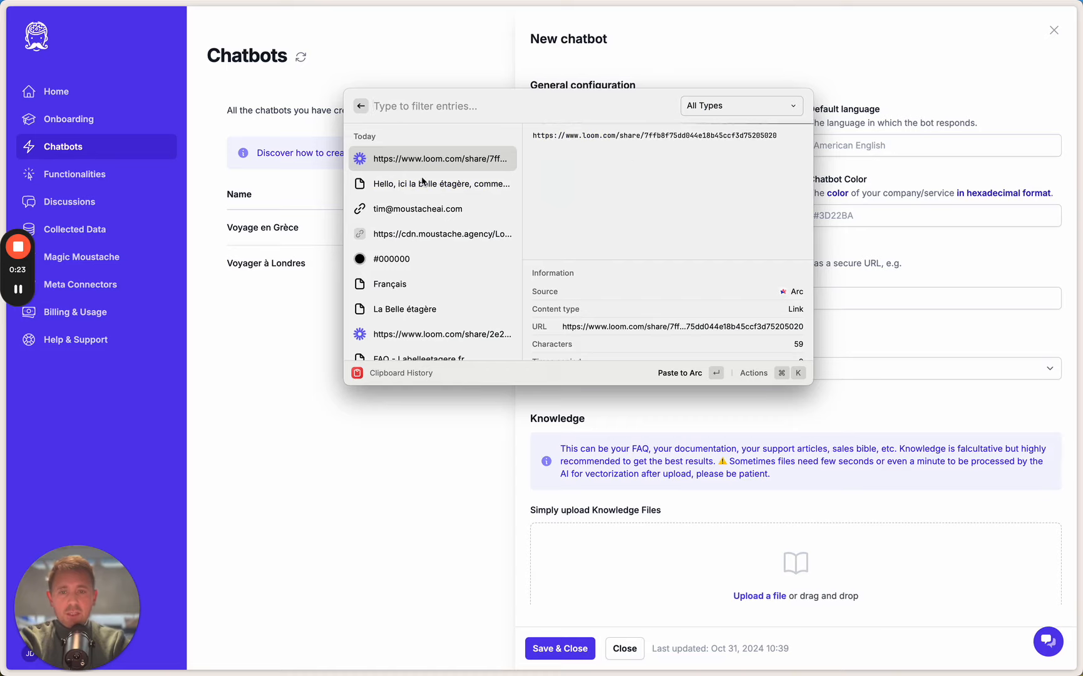
pyautogui.click(446, 309)
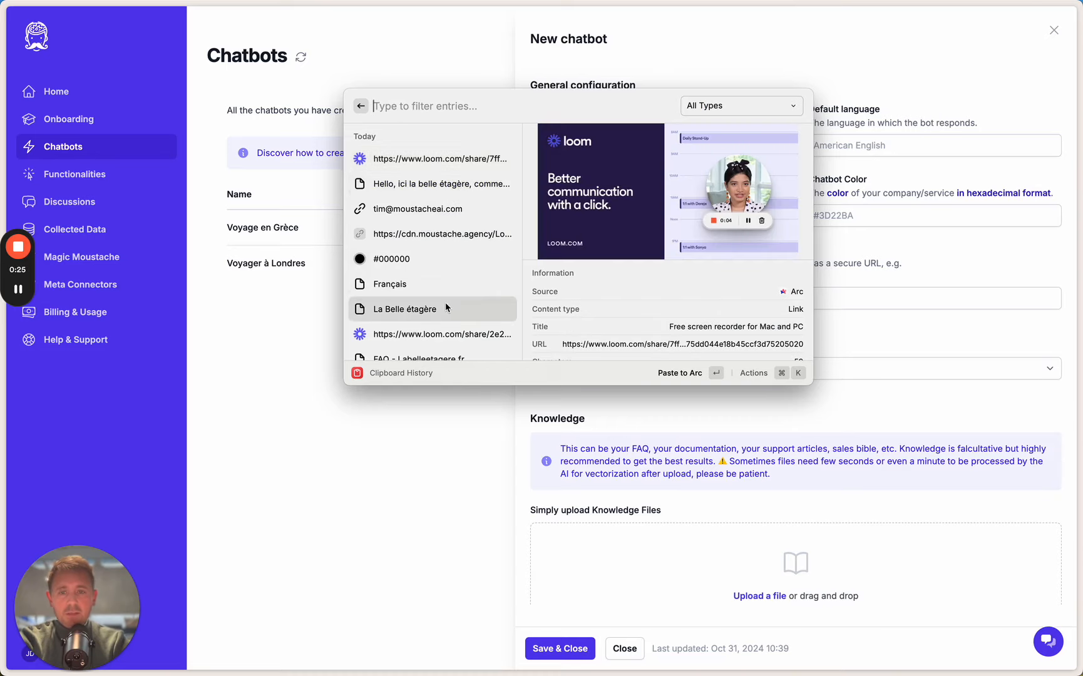
pyautogui.press('Return')
pyautogui.press('Tab')
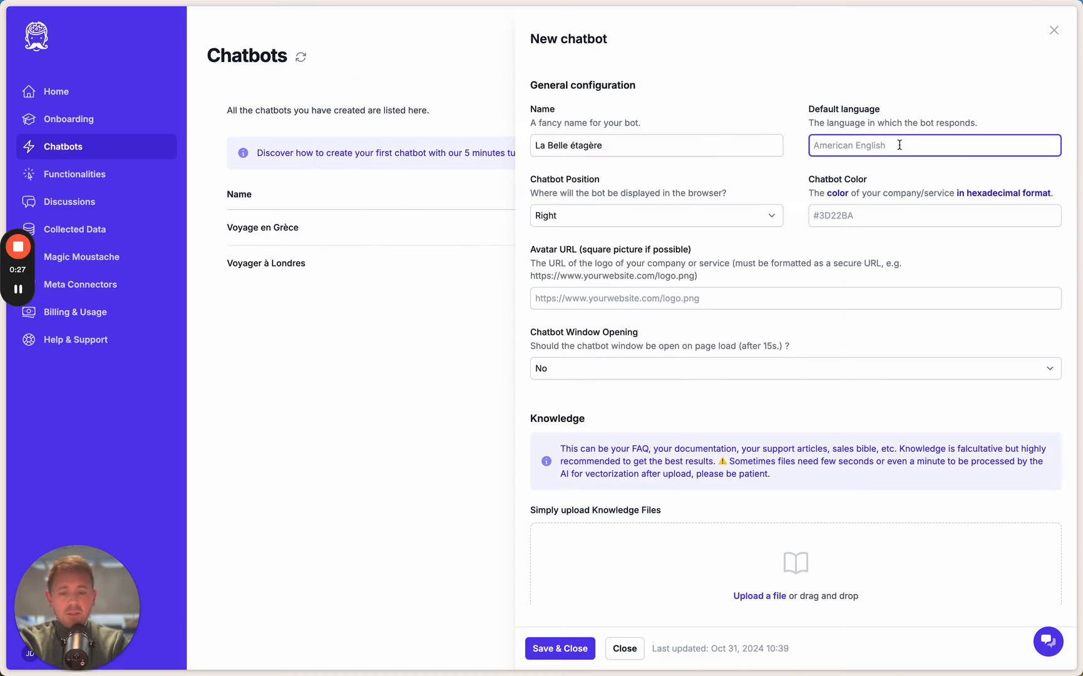
pyautogui.press('super+shift+v')
pyautogui.press('Return')
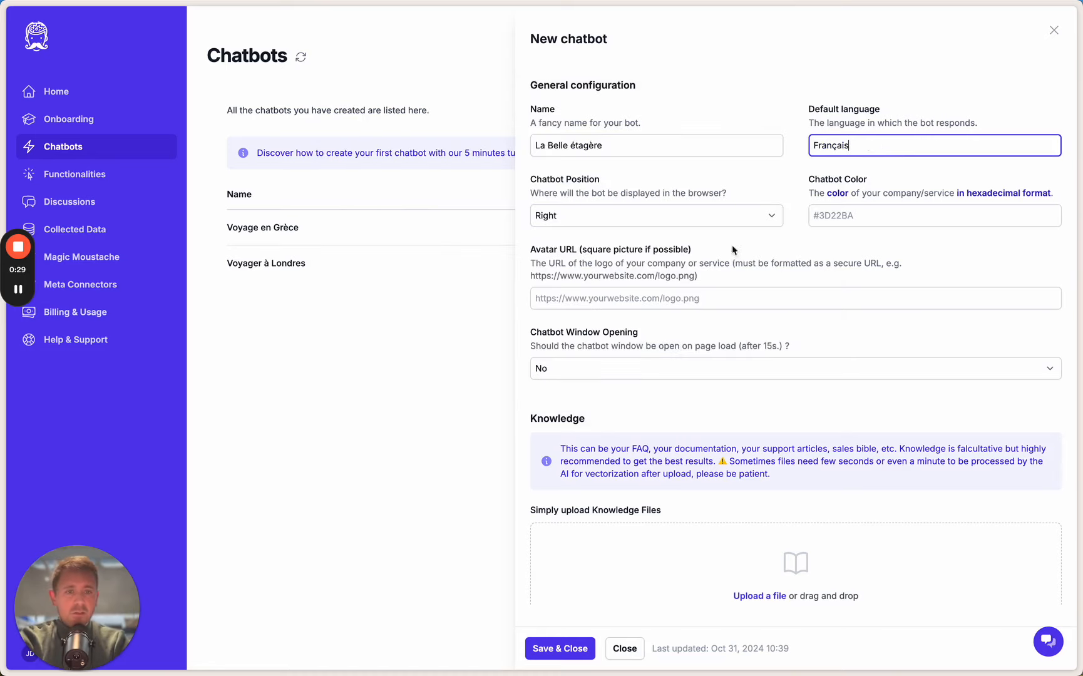
# Set the chatbot color to #000000
pyautogui.click(843, 214)
pyautogui.press('super+shift+v')
pyautogui.press('Down')
pyautogui.press('Down')
pyautogui.press('Down')
pyautogui.press('Down')
pyautogui.press('Down')
pyautogui.press('Down')
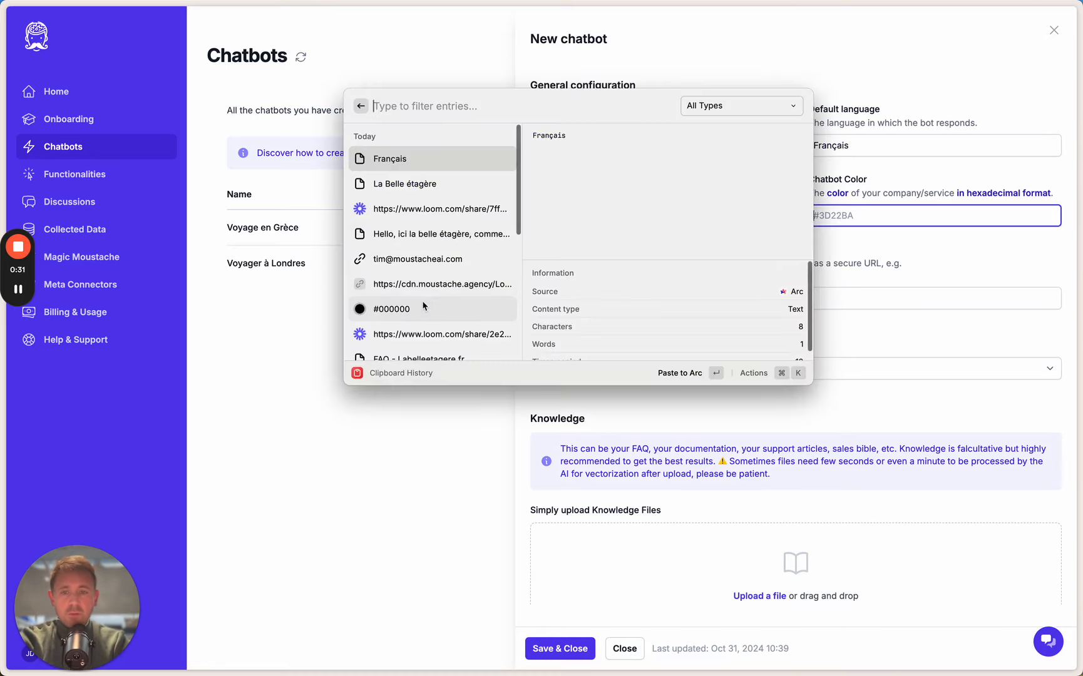
pyautogui.press('Return')
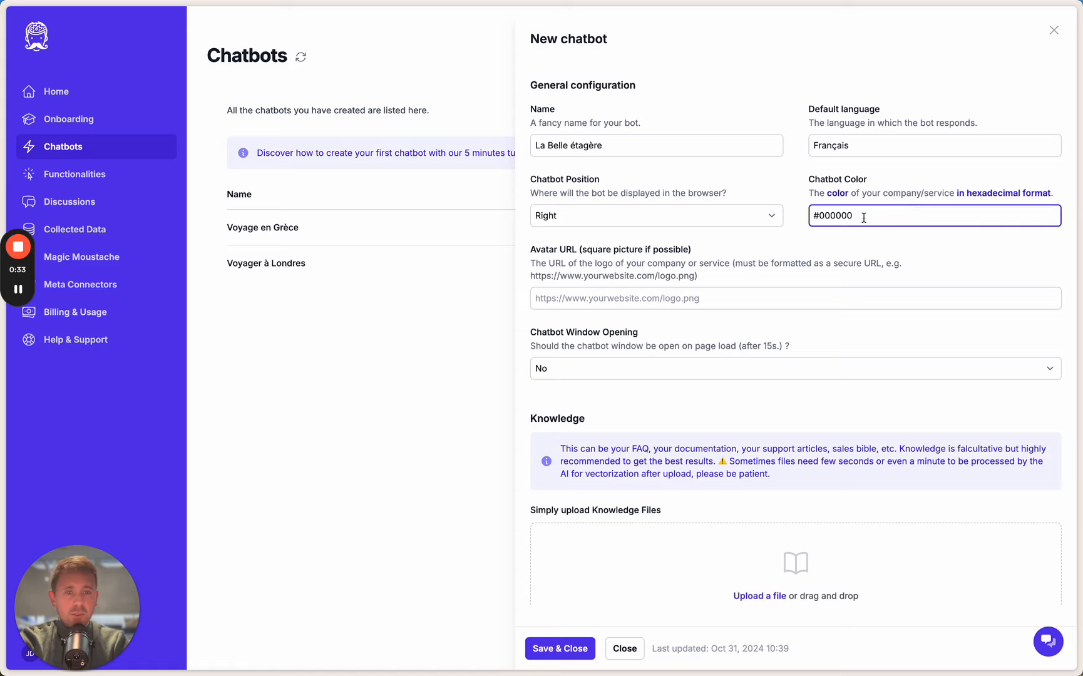
# Set the avatar URL to the Moustache logo image link from the cdn.moustache.agency address
pyautogui.click(672, 295)
pyautogui.press('super+shift+v')
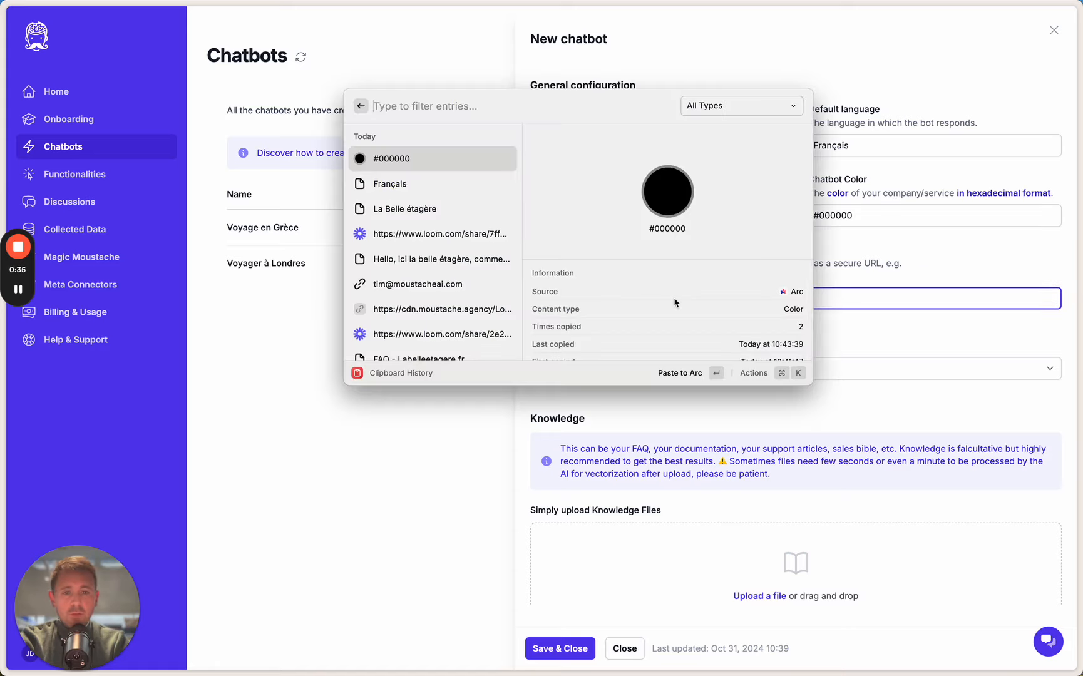
pyautogui.doubleClick(440, 309)
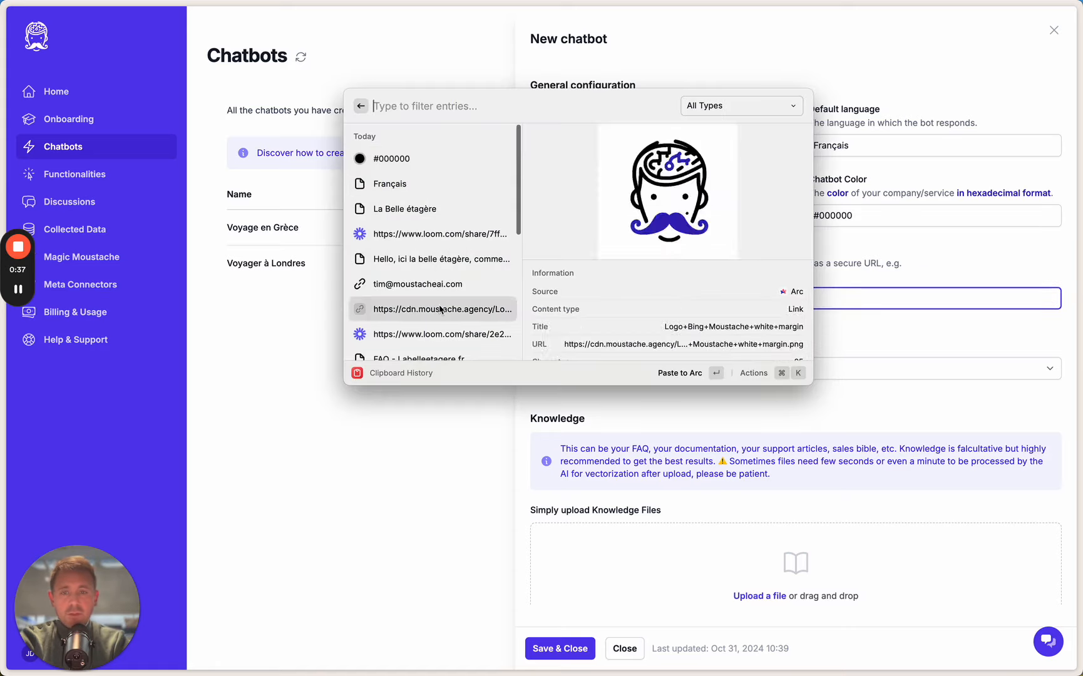
pyautogui.click(789, 333)
pyautogui.scroll(-7, 790, 335)
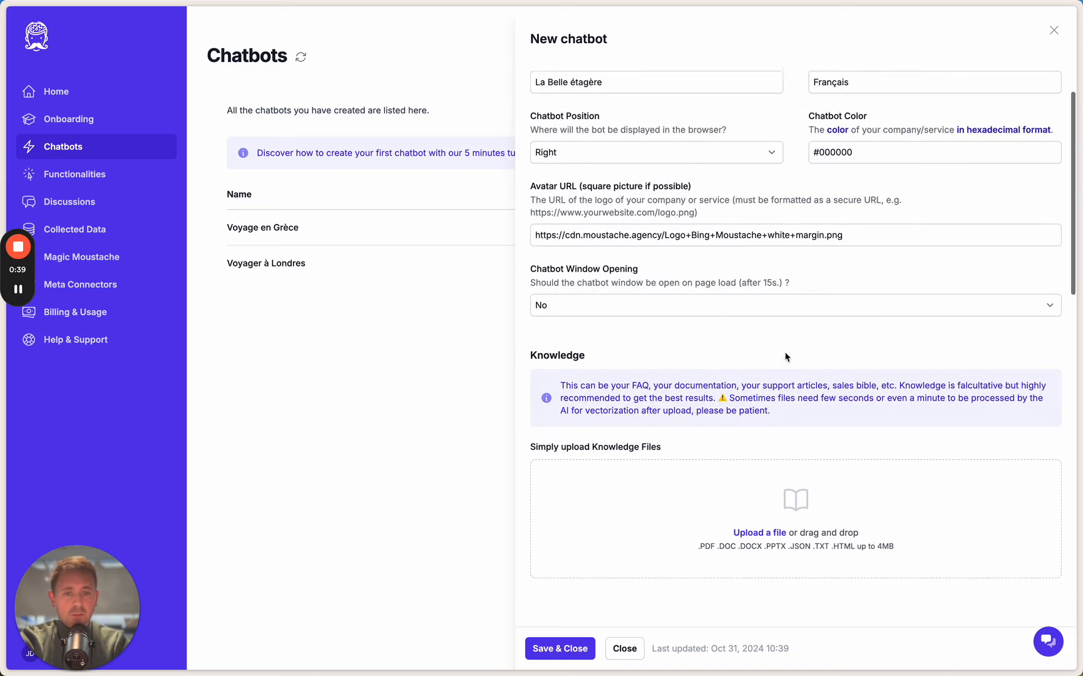
# Choose Email for customer/lead data collection and enter the recipient e-mail address
pyautogui.click(536, 329)
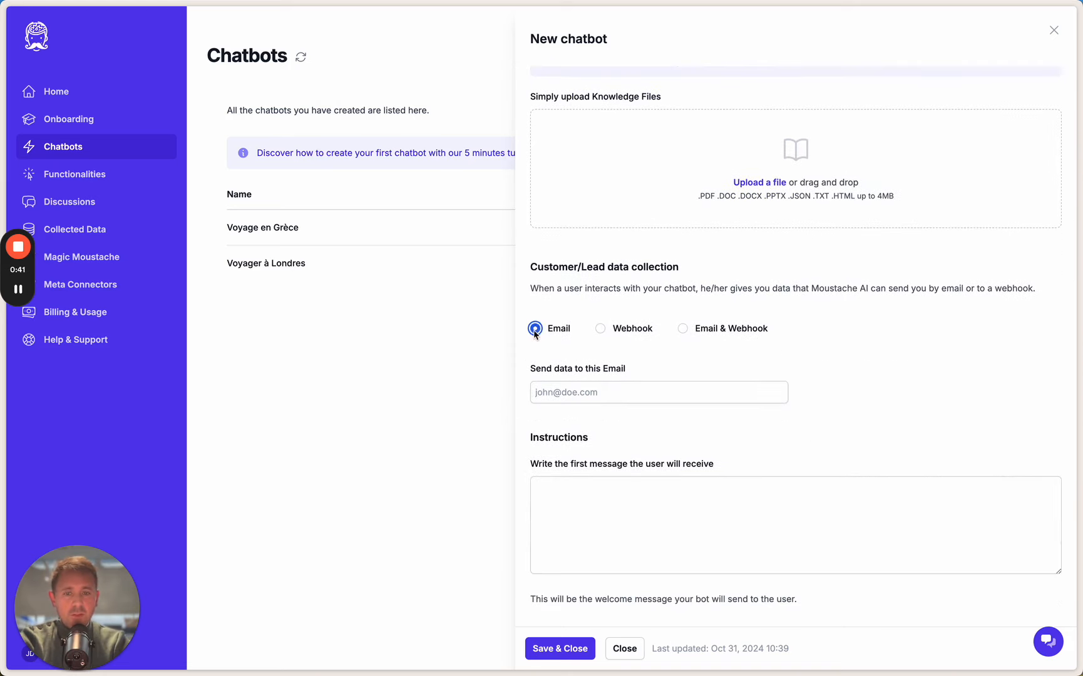
pyautogui.click(617, 401)
pyautogui.click(613, 458)
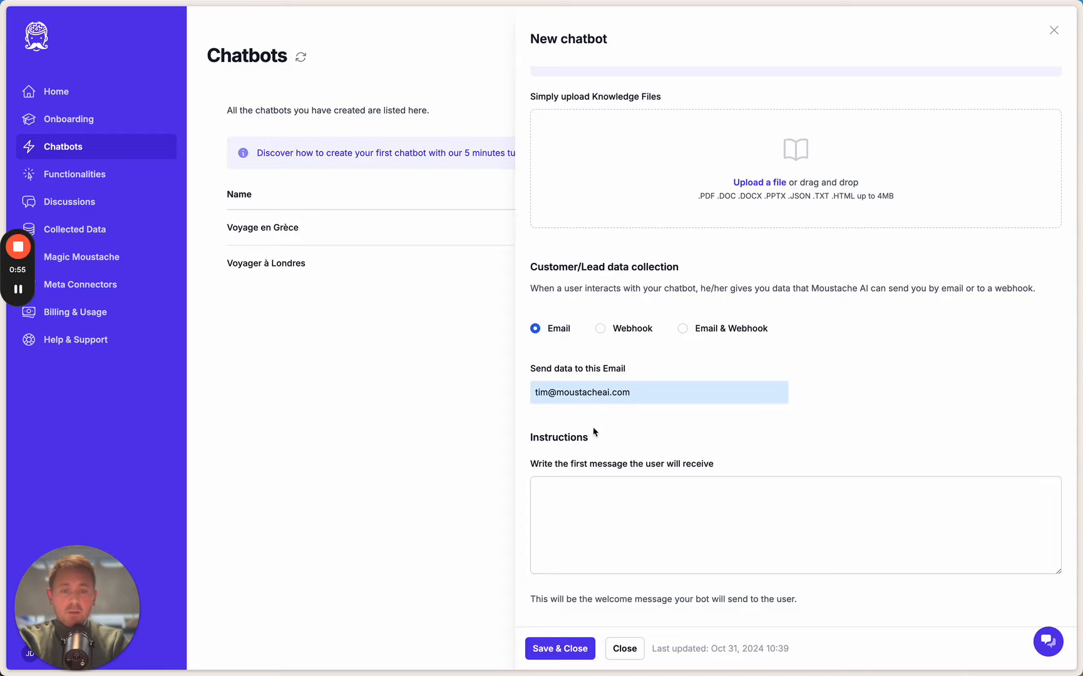
# Set the first message to "Hello, ici la belle étagère, comment je peux t'aider aujourd'hui ?"
pyautogui.scroll(-3, 724, 423)
pyautogui.click(722, 424)
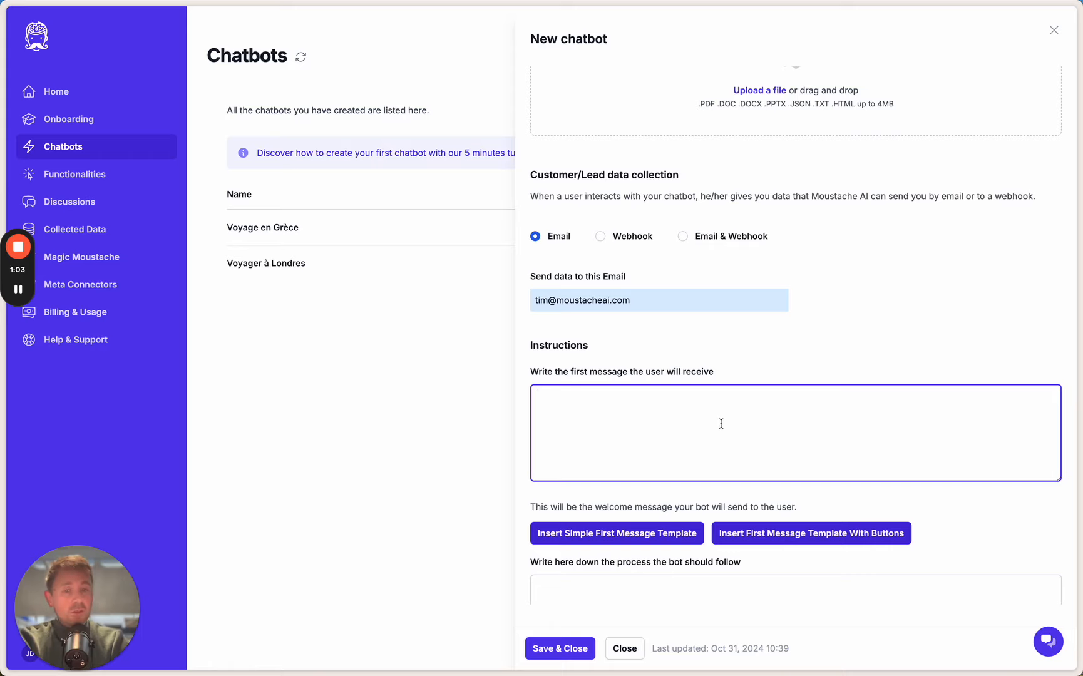
pyautogui.press('super+shift+v')
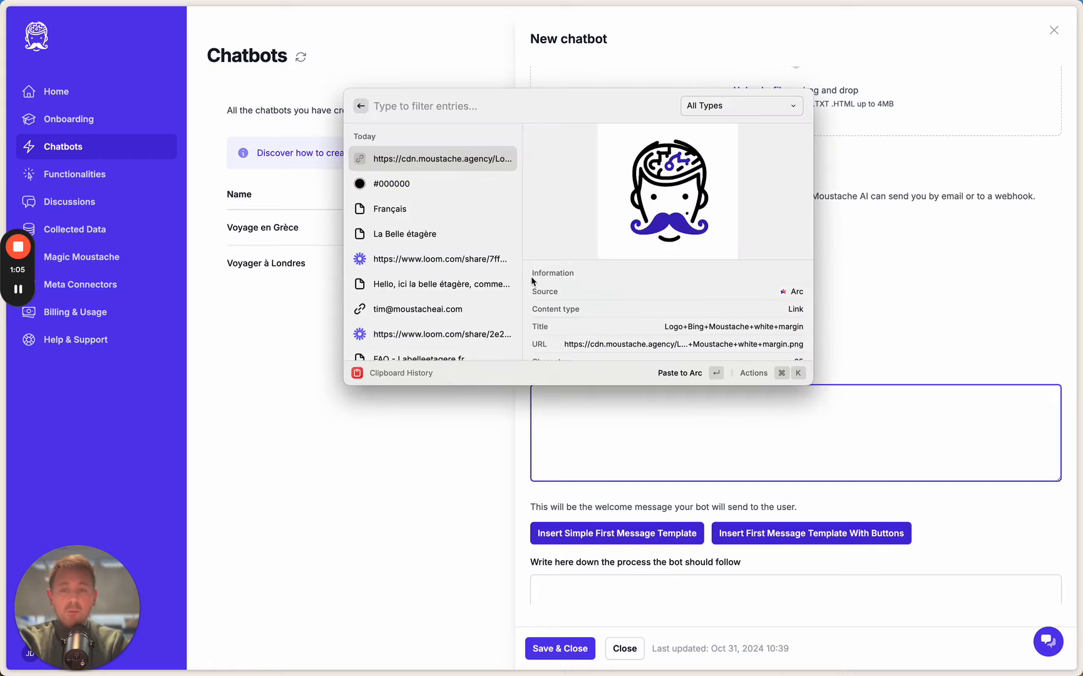
pyautogui.doubleClick(480, 288)
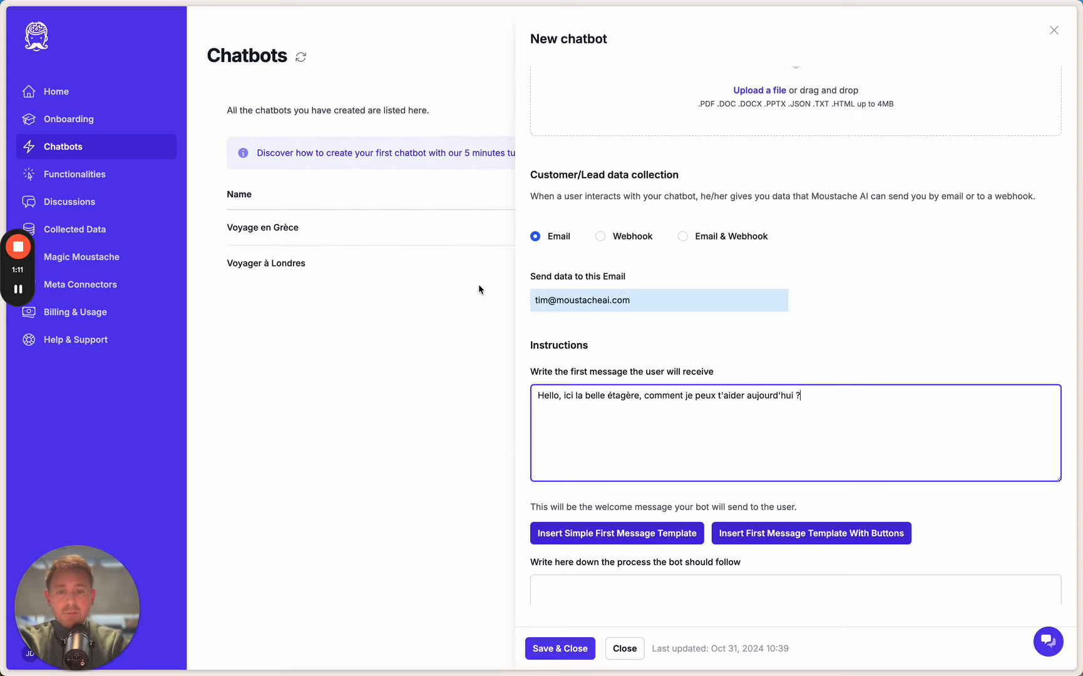
# Paste the FAQ - Labelleetagere.fr text as the process the bot should follow
pyautogui.click(721, 602)
pyautogui.scroll(-3, 721, 601)
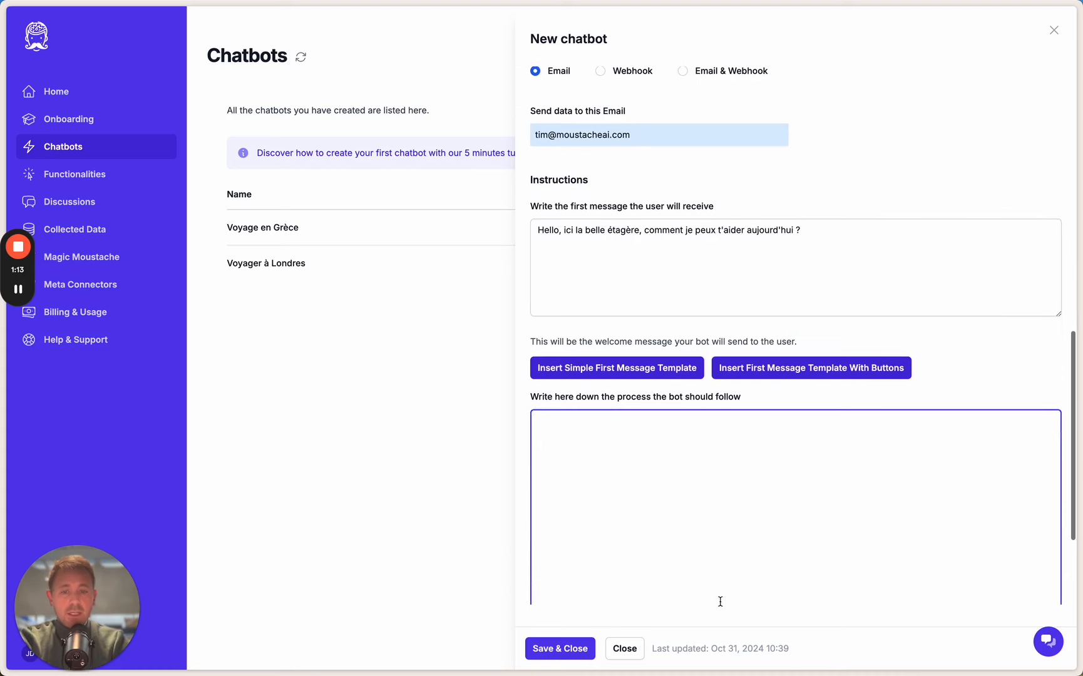
pyautogui.press('super+shift+v')
pyautogui.scroll(-2, 437, 312)
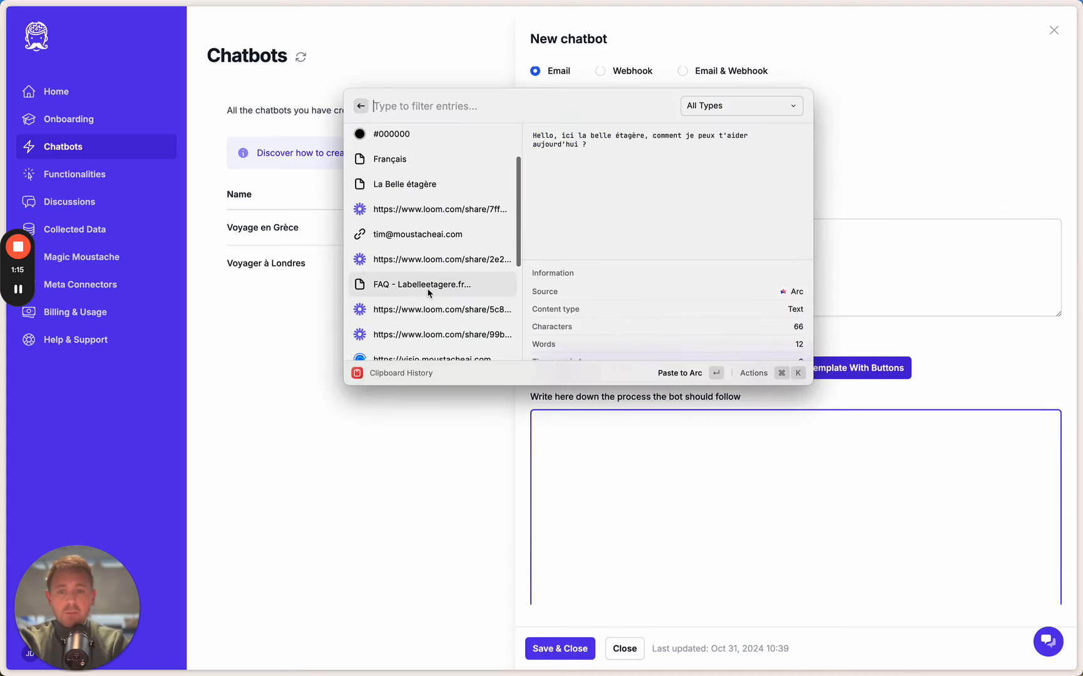
pyautogui.doubleClick(431, 287)
pyautogui.scroll(15, 749, 476)
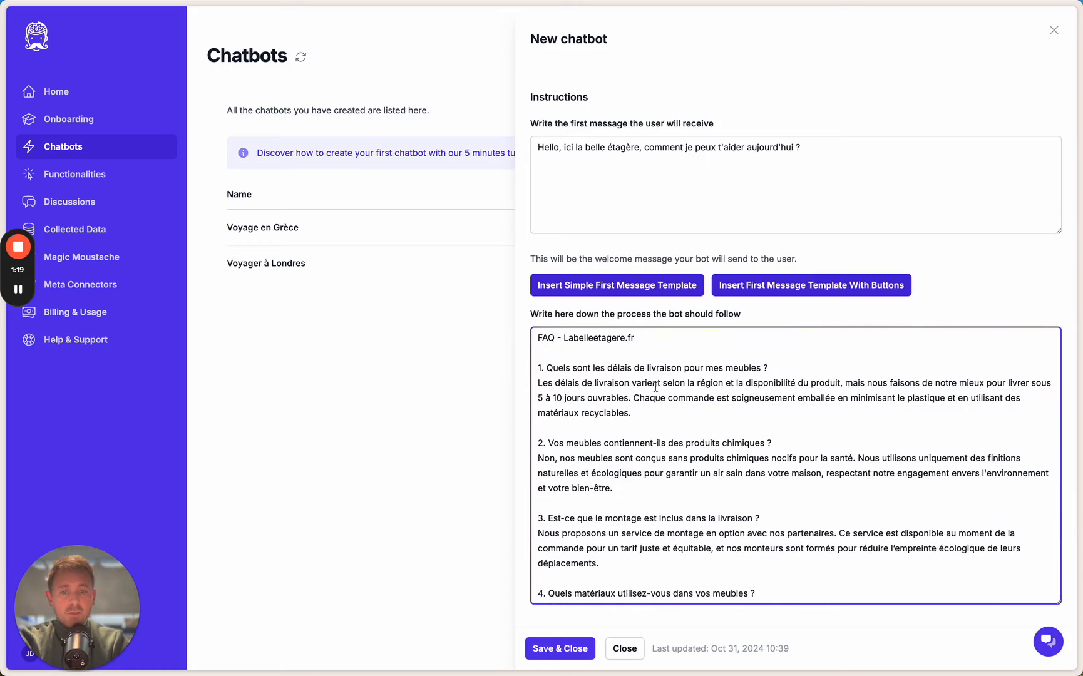
# Add the line "Tu es ici pour répondre aux questions de mes clients et créer de la confiance. N'hésite à être super empathique." above the FAQ and save the chatbot
pyautogui.click(536, 334)
pyautogui.press('Return')
pyautogui.press('Return')
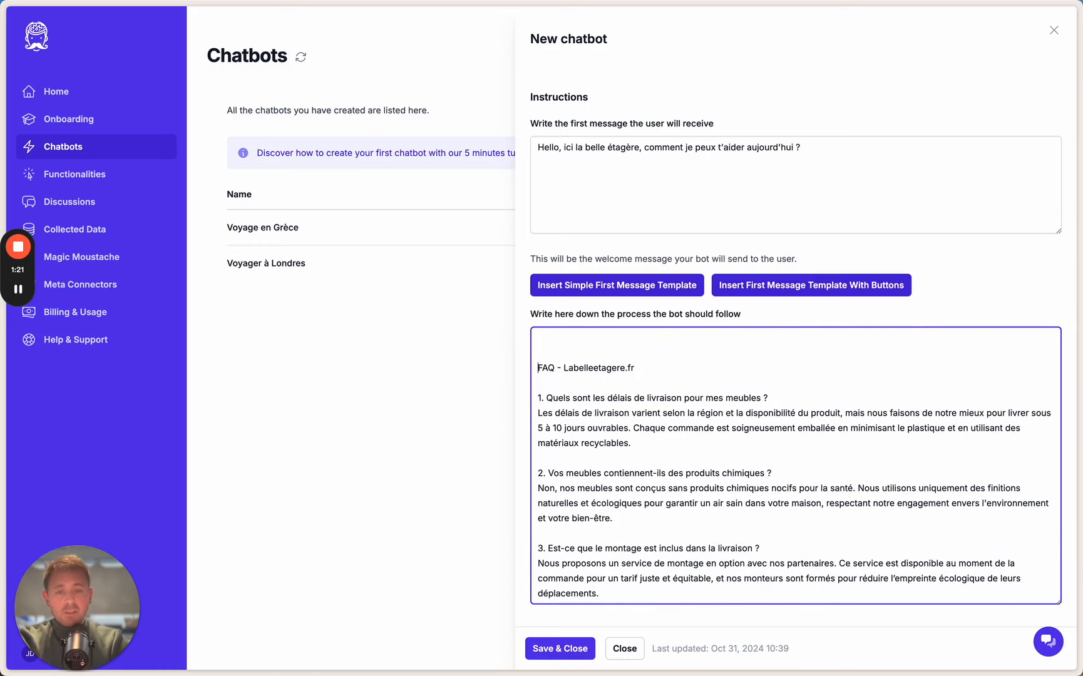
pyautogui.press('Up')
pyautogui.press('Up')
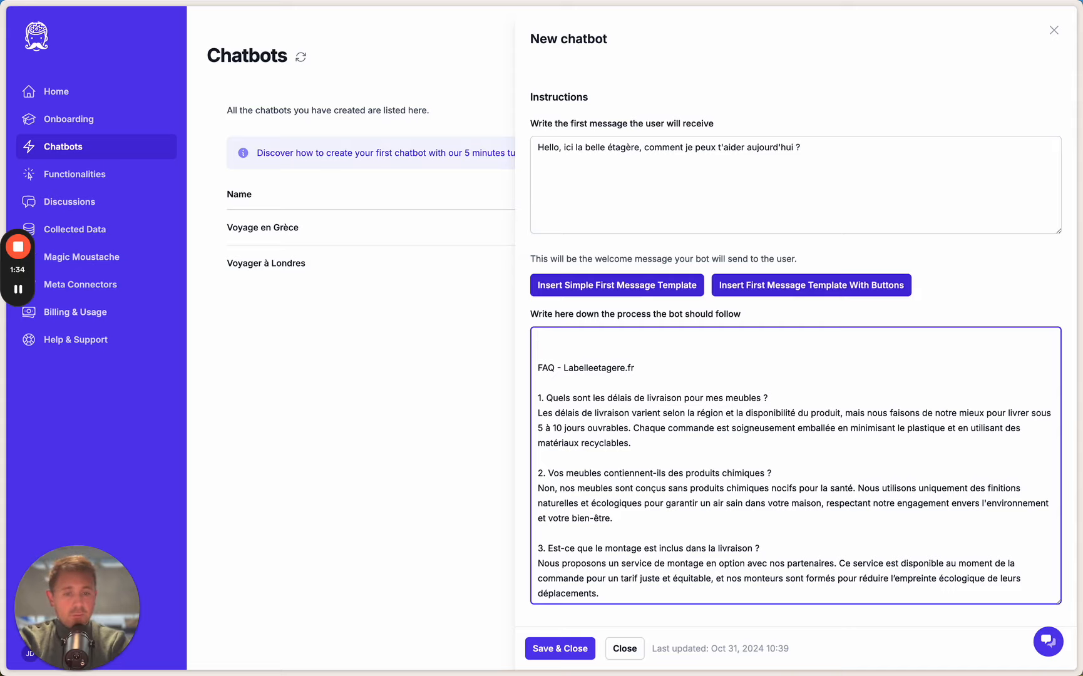
pyautogui.write("Tu es ici pour répondre aux questions de mes clients et créer de la confiance. Nh'ési")
pyautogui.press('BackSpace')
pyautogui.press('BackSpace')
pyautogui.press('BackSpace')
pyautogui.press('BackSpace')
pyautogui.press('BackSpace')
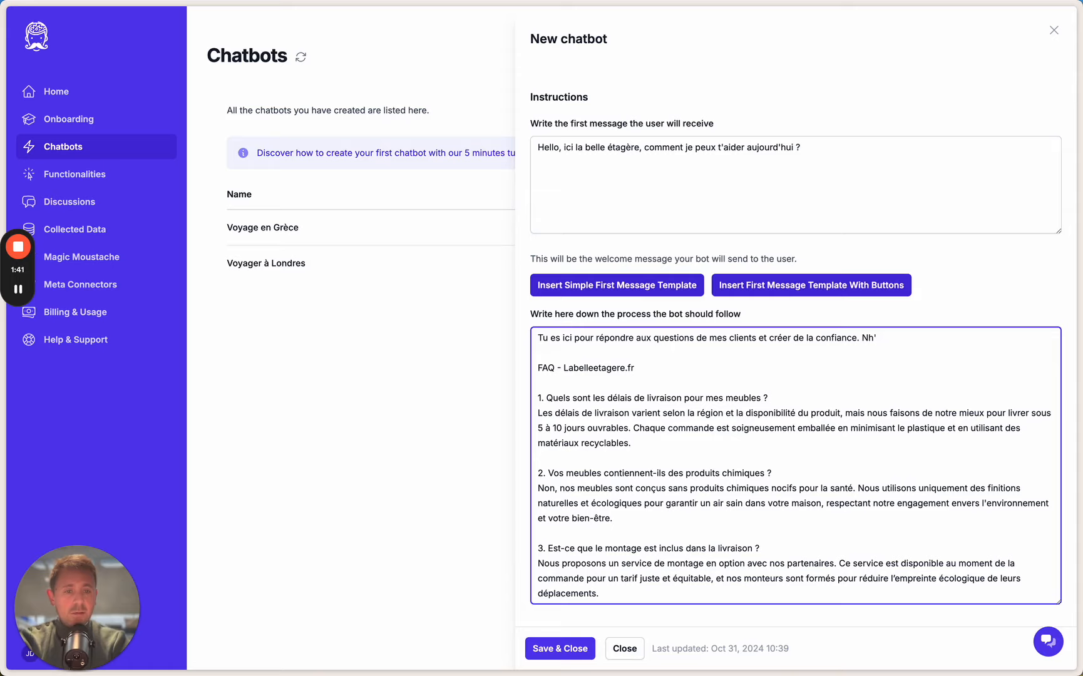
pyautogui.write("'j")
pyautogui.write('ésite ')
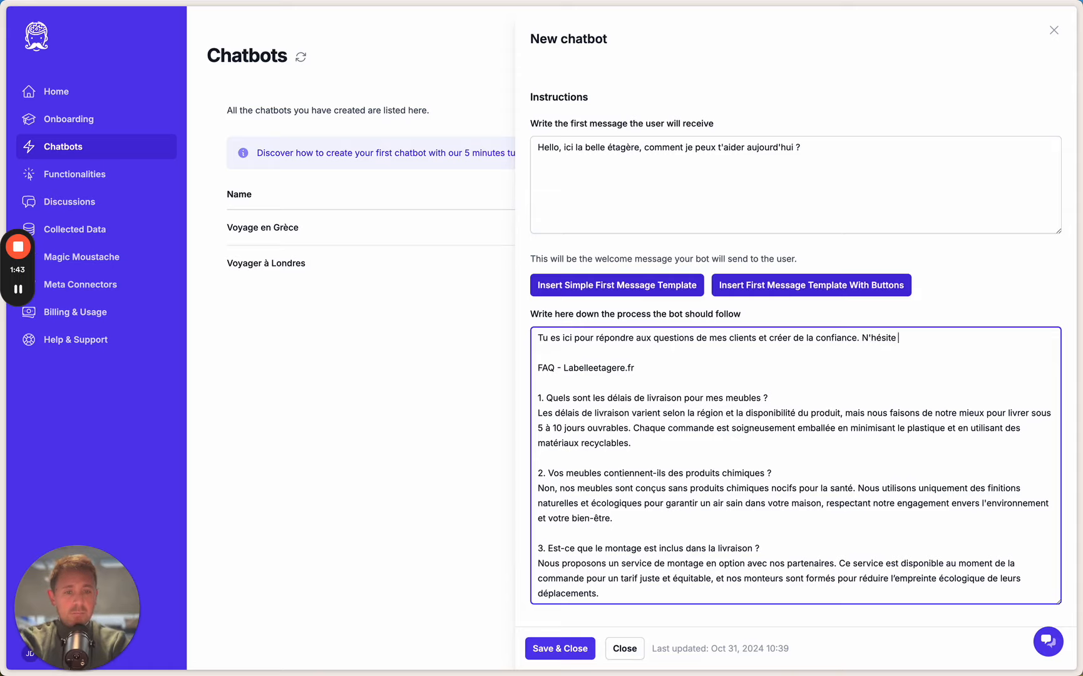
pyautogui.write('à être su')
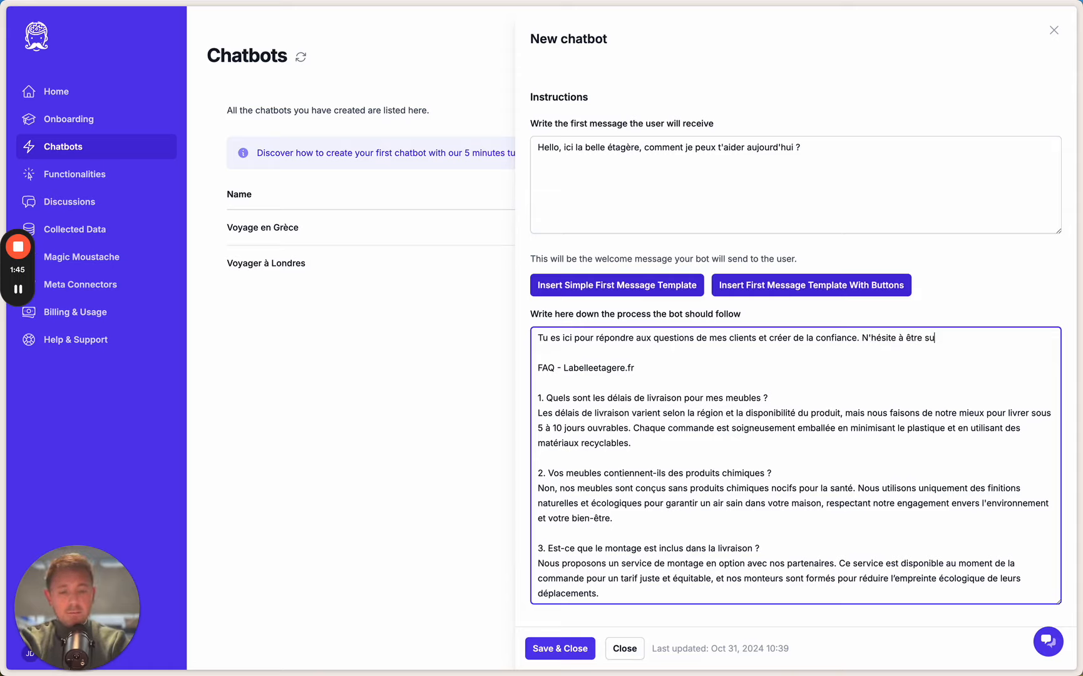
pyautogui.write('per empathique.')
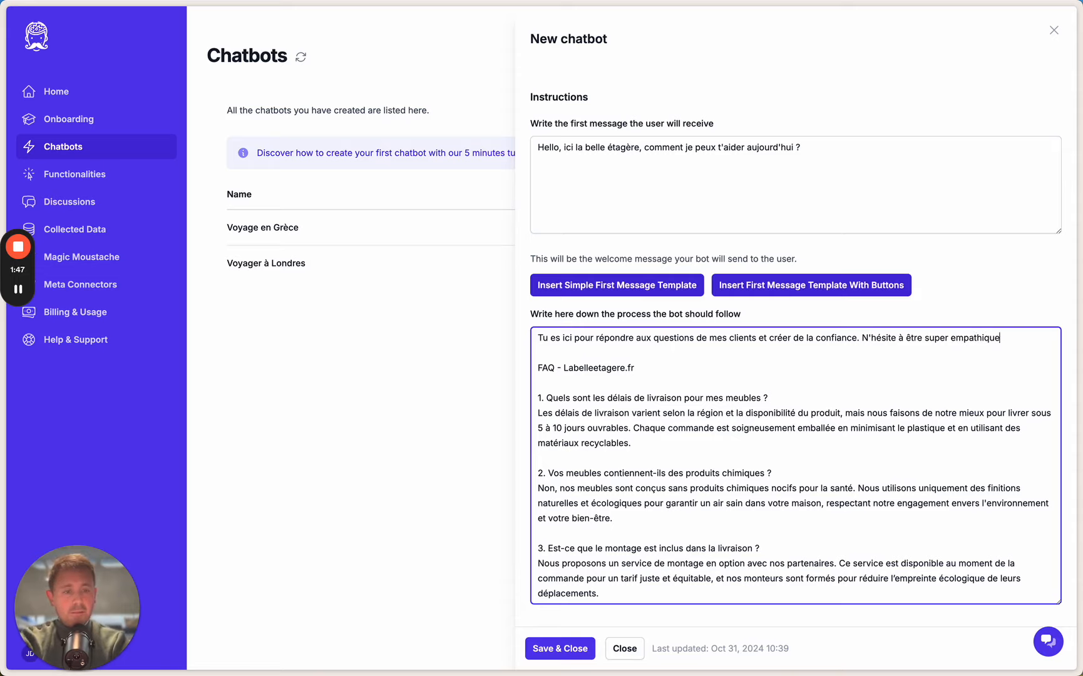
pyautogui.click(570, 650)
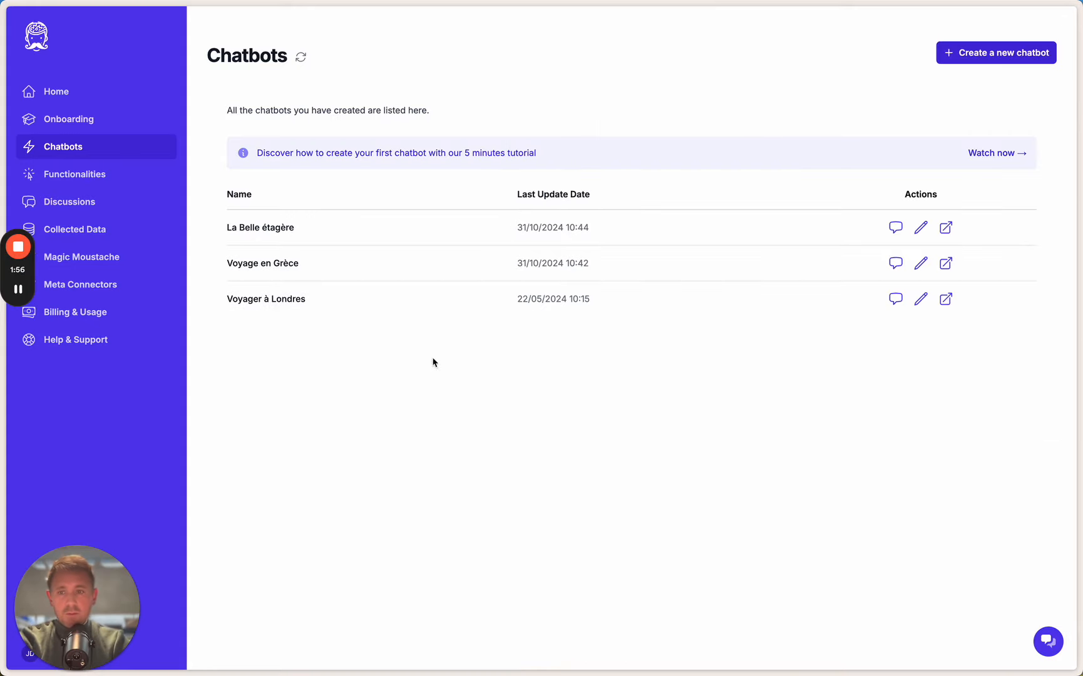
# Open Functionalities for the La Belle étagère chatbot and try to enable Get Customer Orders From Presta Shop
pyautogui.click(77, 176)
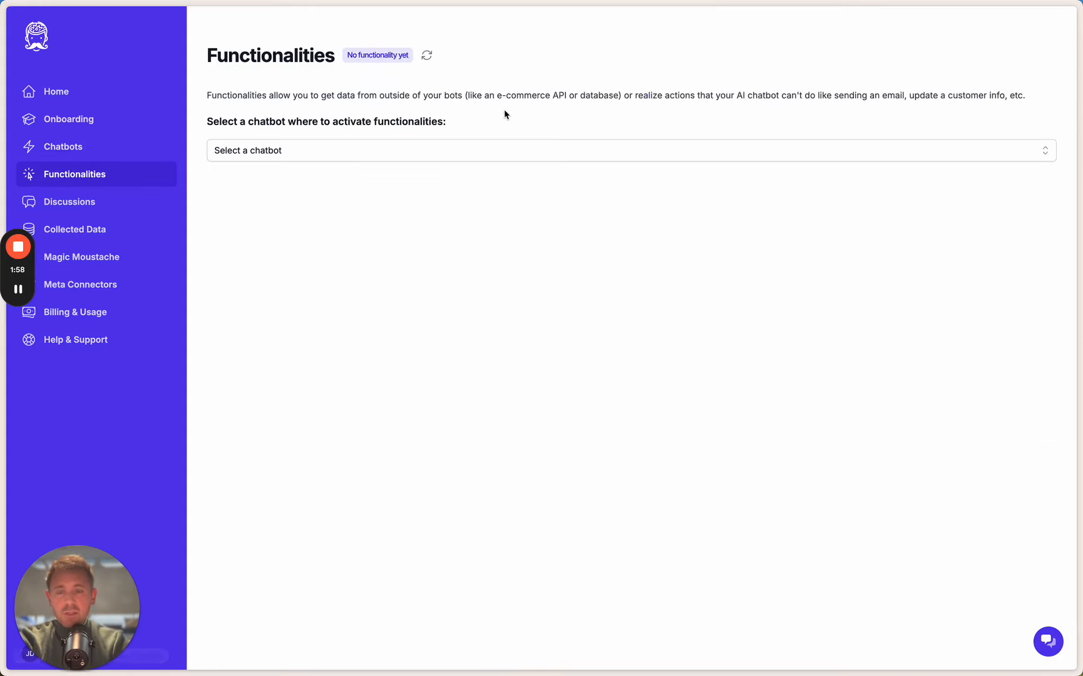
pyautogui.click(451, 150)
pyautogui.click(403, 175)
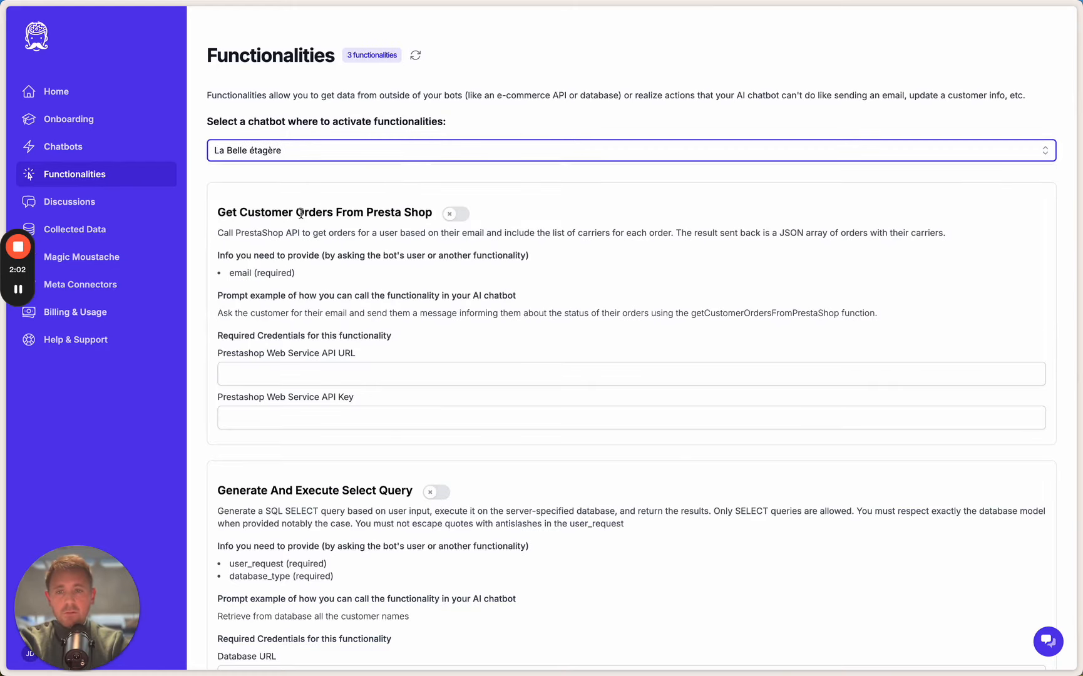
pyautogui.click(455, 215)
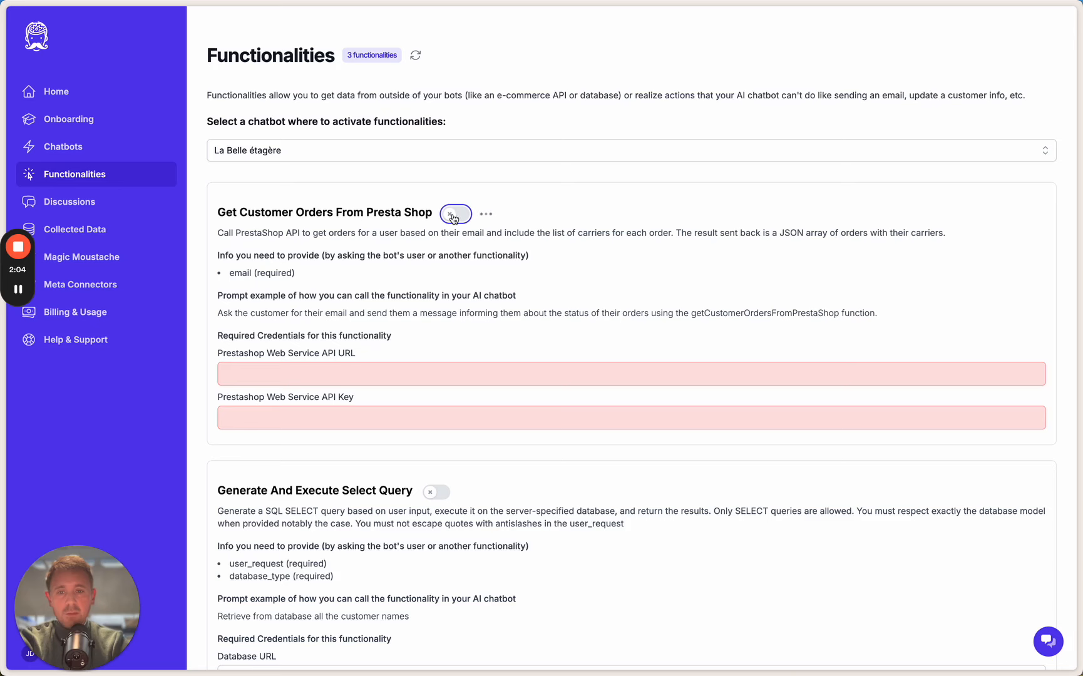
pyautogui.click(318, 379)
pyautogui.press('super+shift+v')
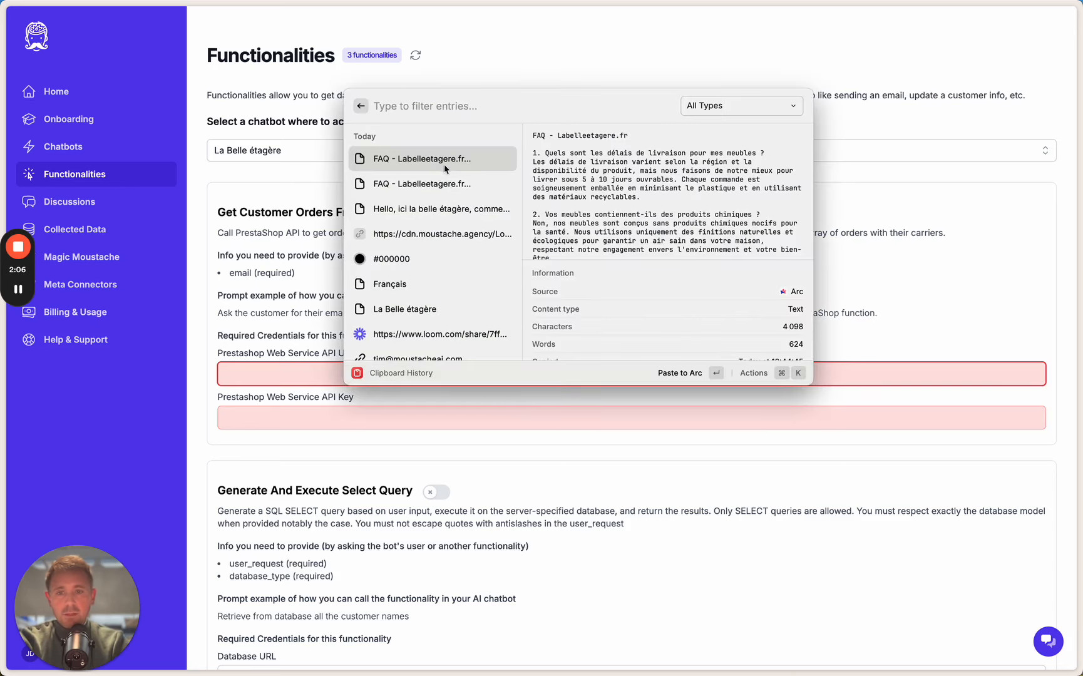
pyautogui.click(435, 391)
# Copy the Prestashop Web Service API key from the password manager into the API key field
pyautogui.press('super+Tab')
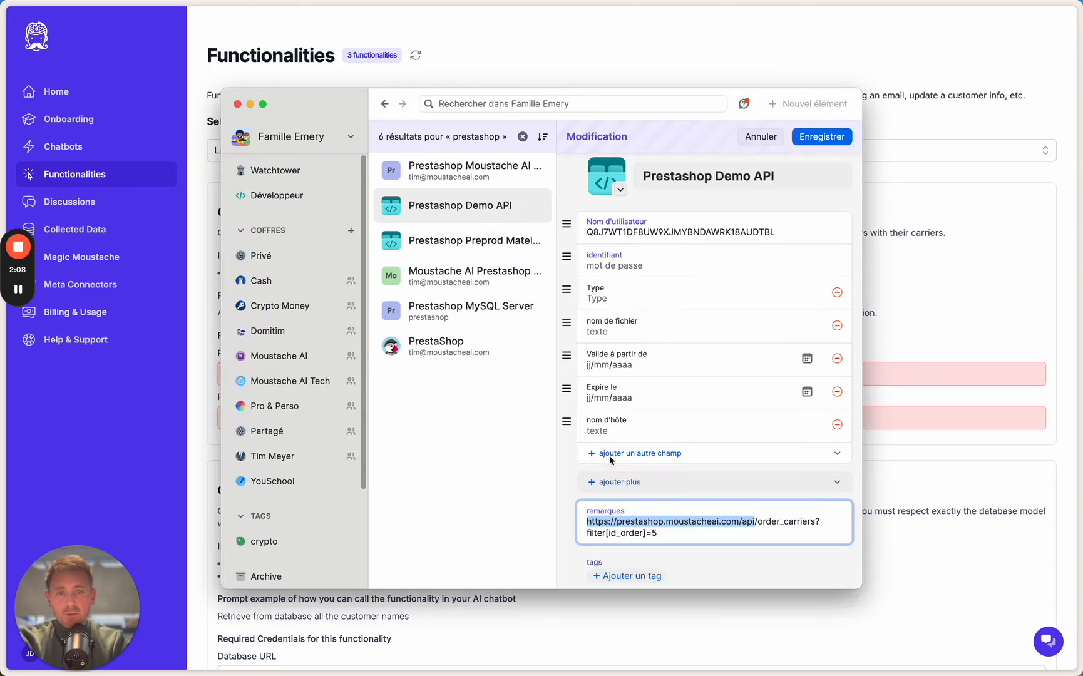
pyautogui.doubleClick(688, 237)
pyautogui.press('super+c')
pyautogui.press('super+Tab')
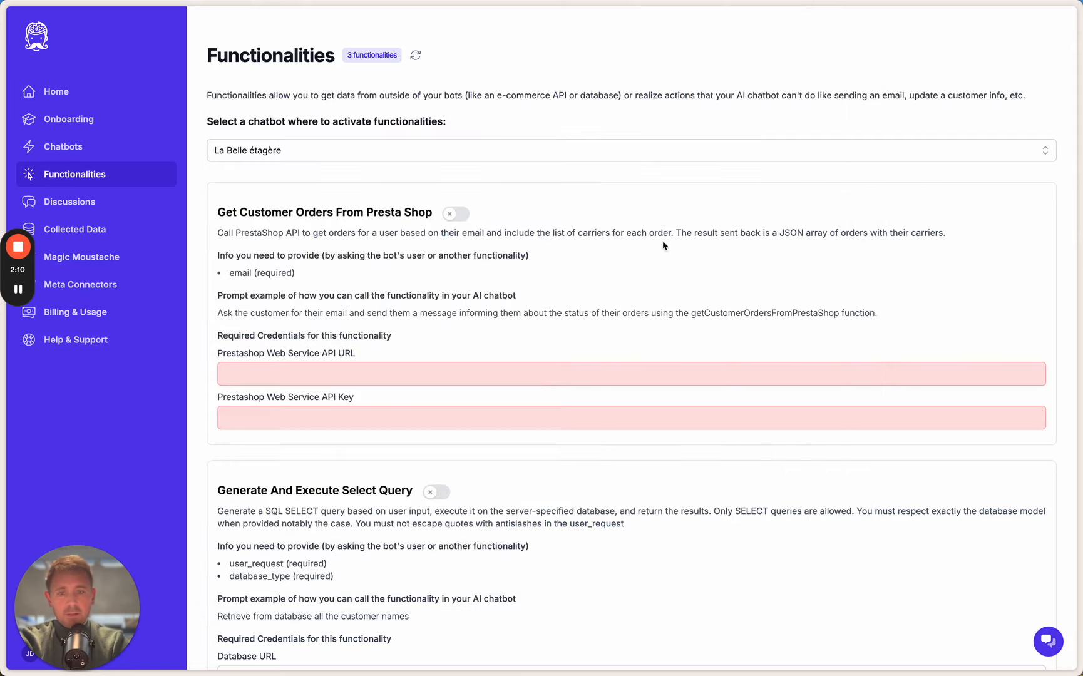
pyautogui.click(294, 417)
pyautogui.press('super+v')
pyautogui.click(295, 374)
pyautogui.press('super+Tab')
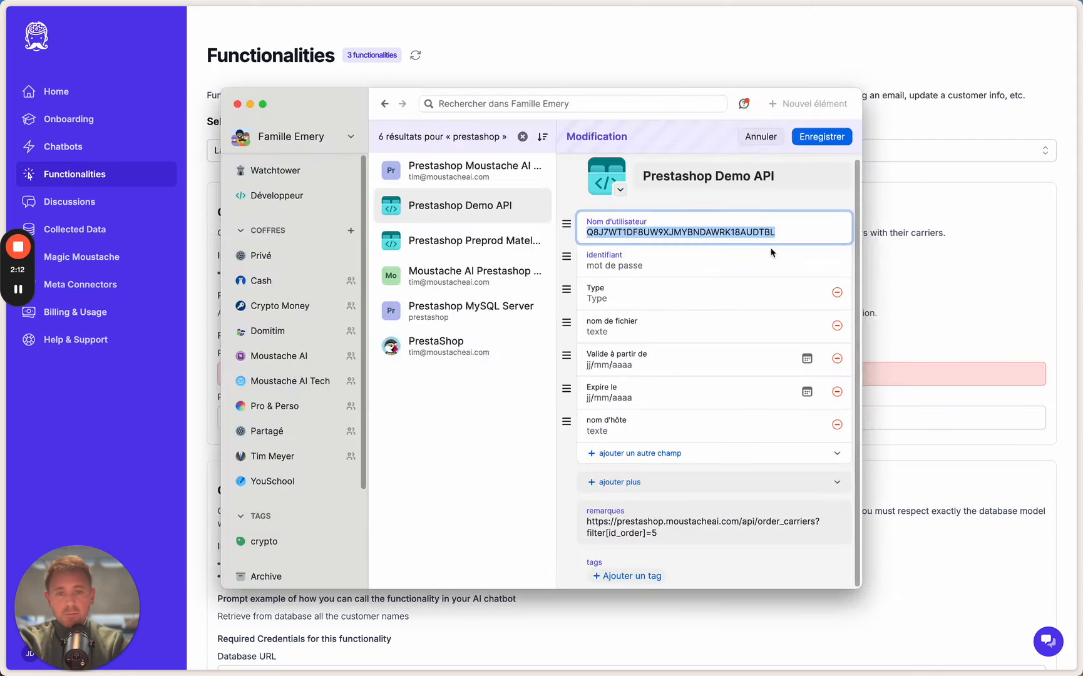
pyautogui.click(456, 213)
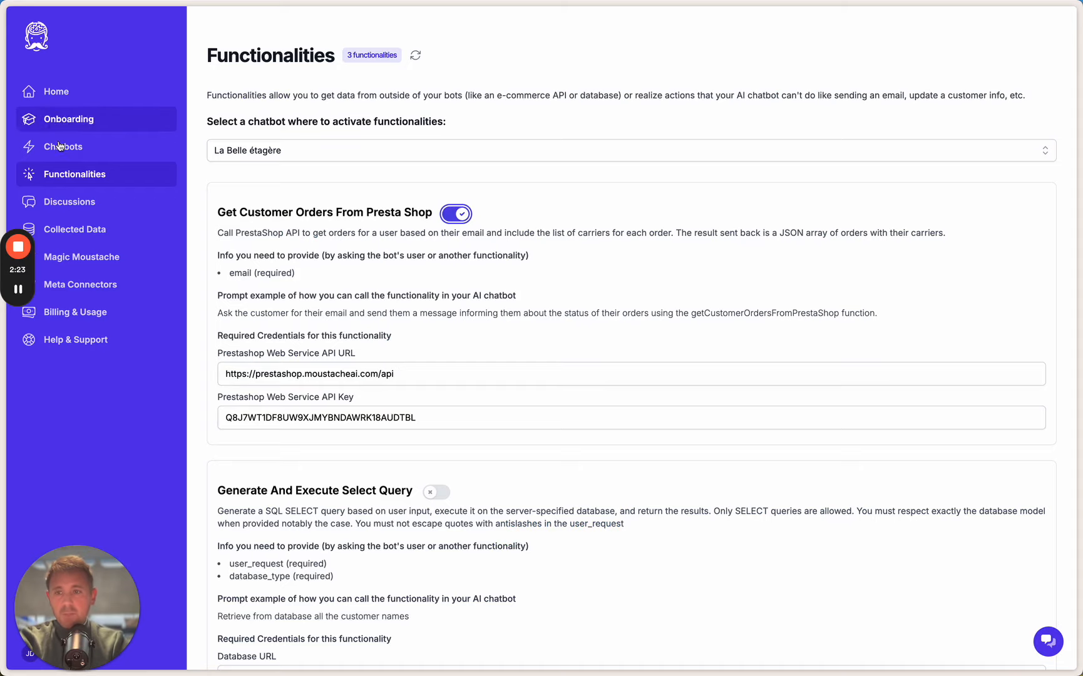
# Open the chat preview of the La Belle étagère chatbot
pyautogui.click(63, 148)
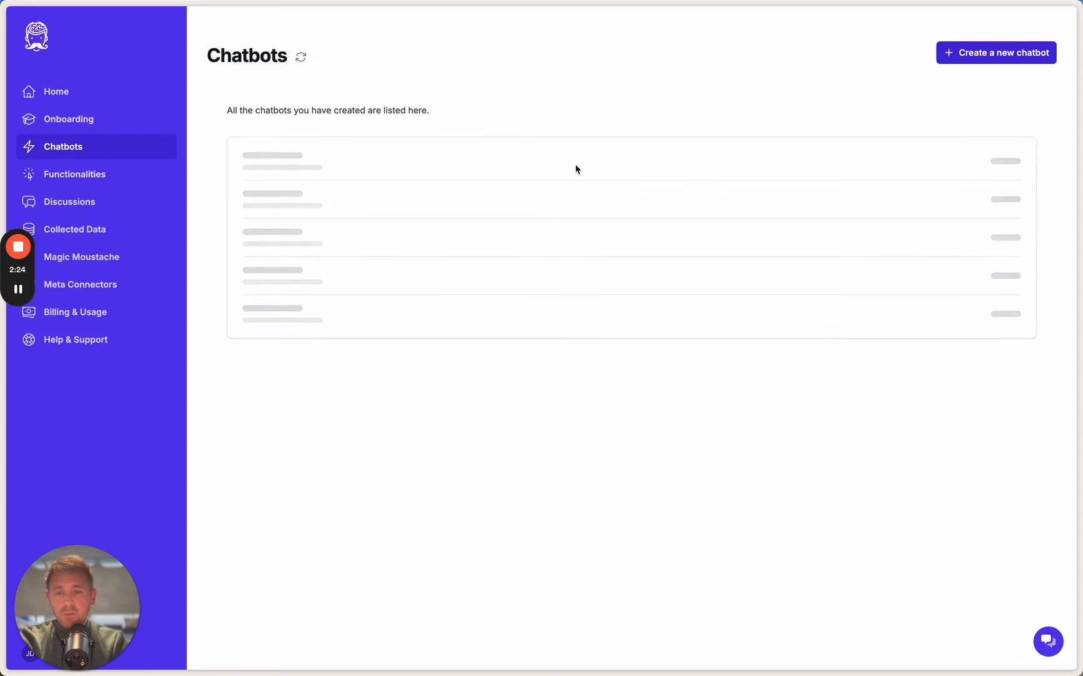
pyautogui.click(896, 230)
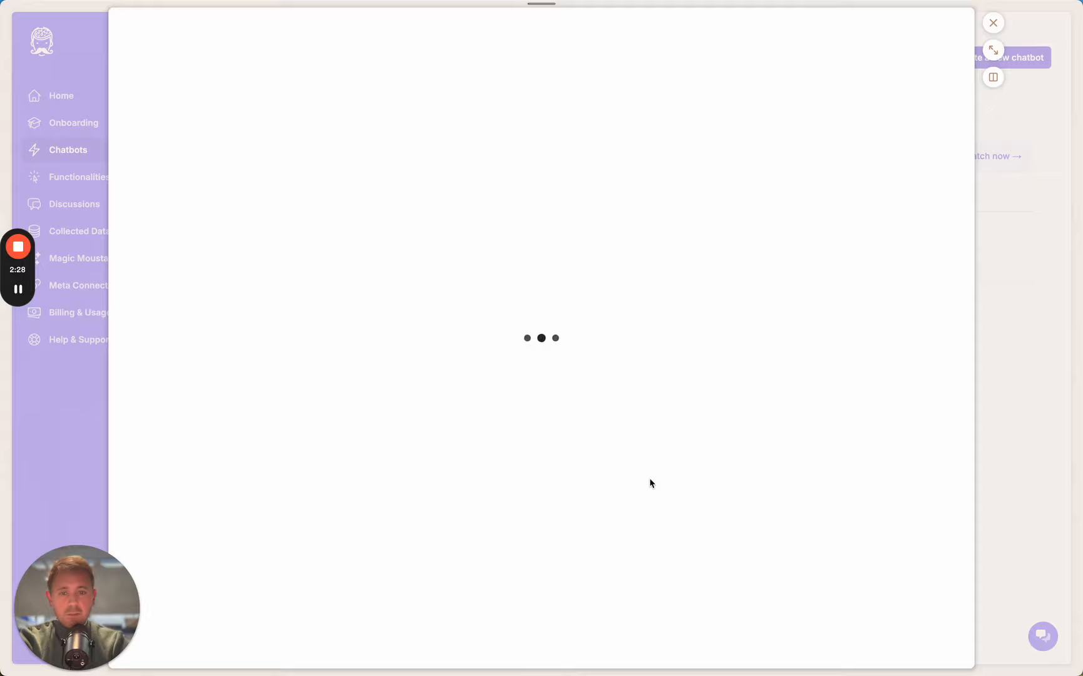
# Ask the chatbot preview whether the furniture contains chemical products: "j'aimerais savoir si vous avez des porduits chimiques dans les meubles"
pyautogui.click(451, 639)
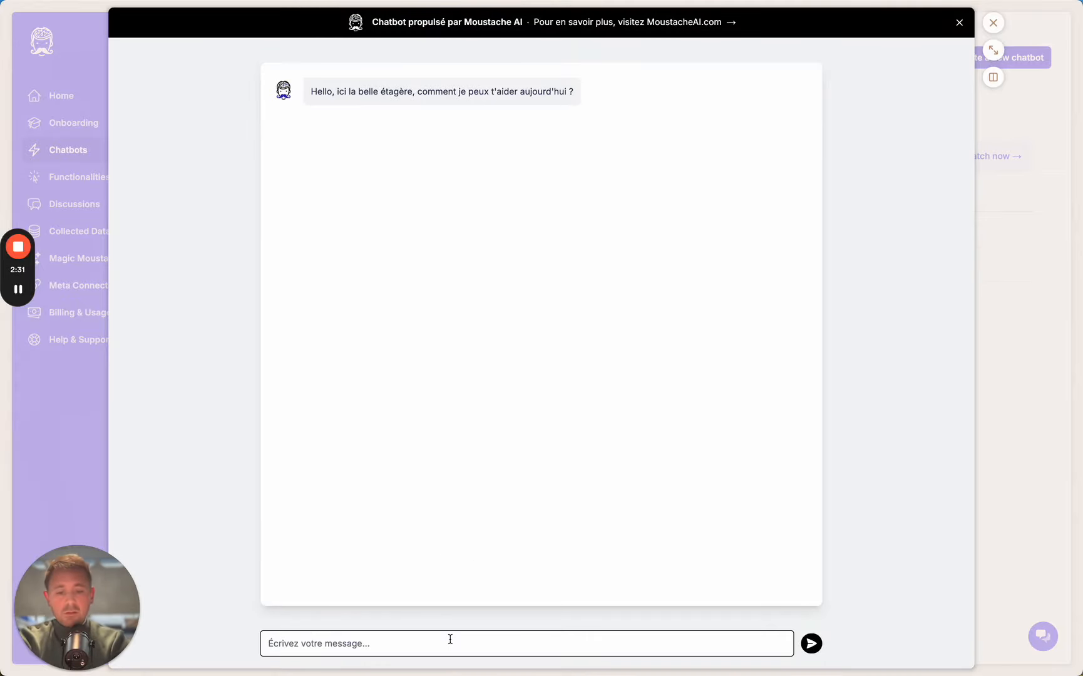
pyautogui.write("j'aimerai")
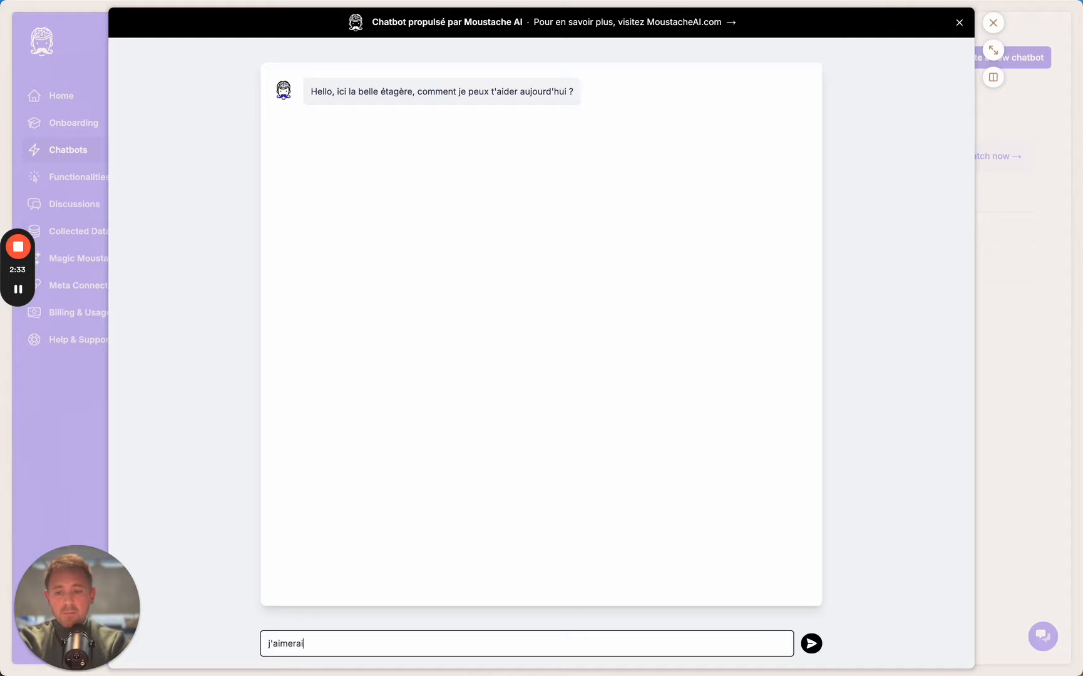
pyautogui.write('s savoi')
pyautogui.press('BackSpace')
pyautogui.write('av')
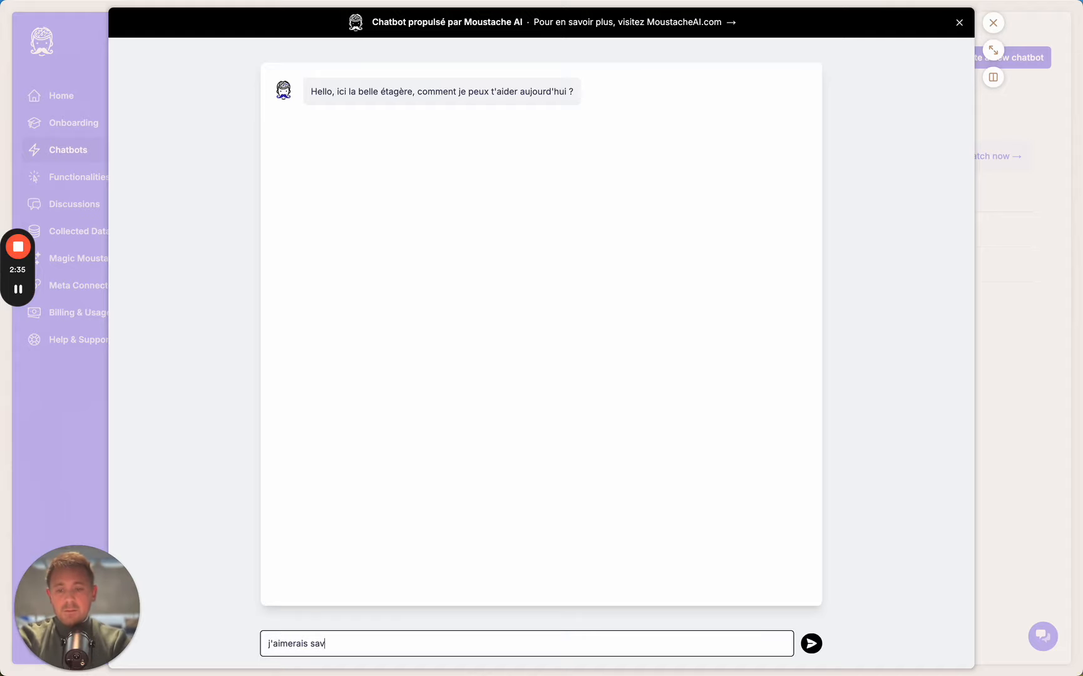
pyautogui.write('oir si vous')
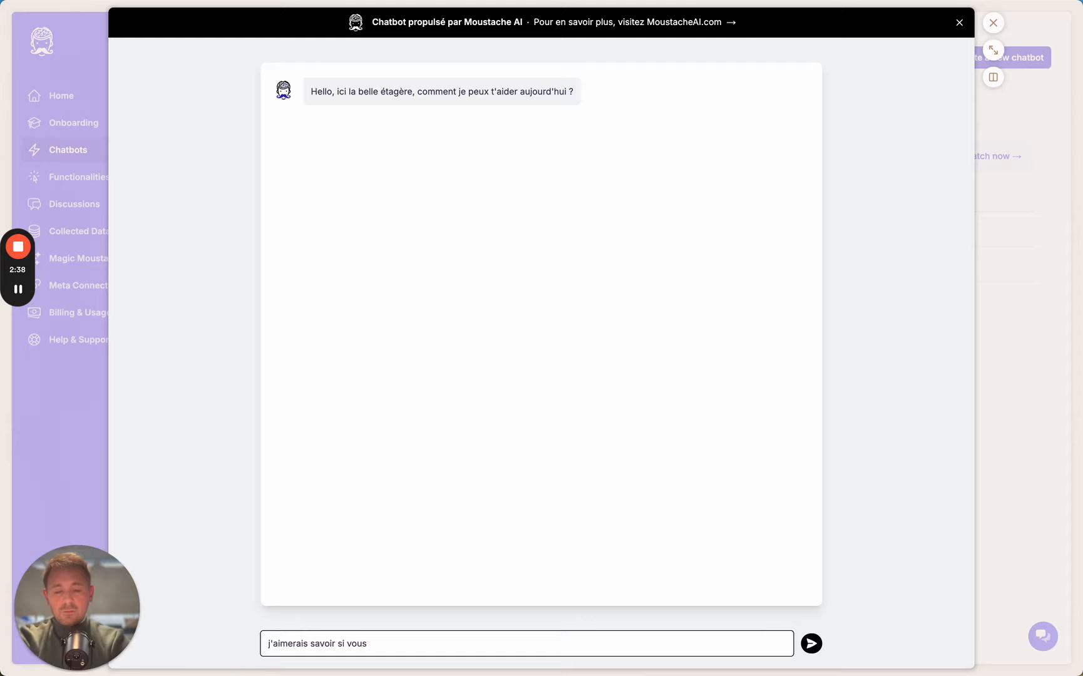
pyautogui.write(' avez des ')
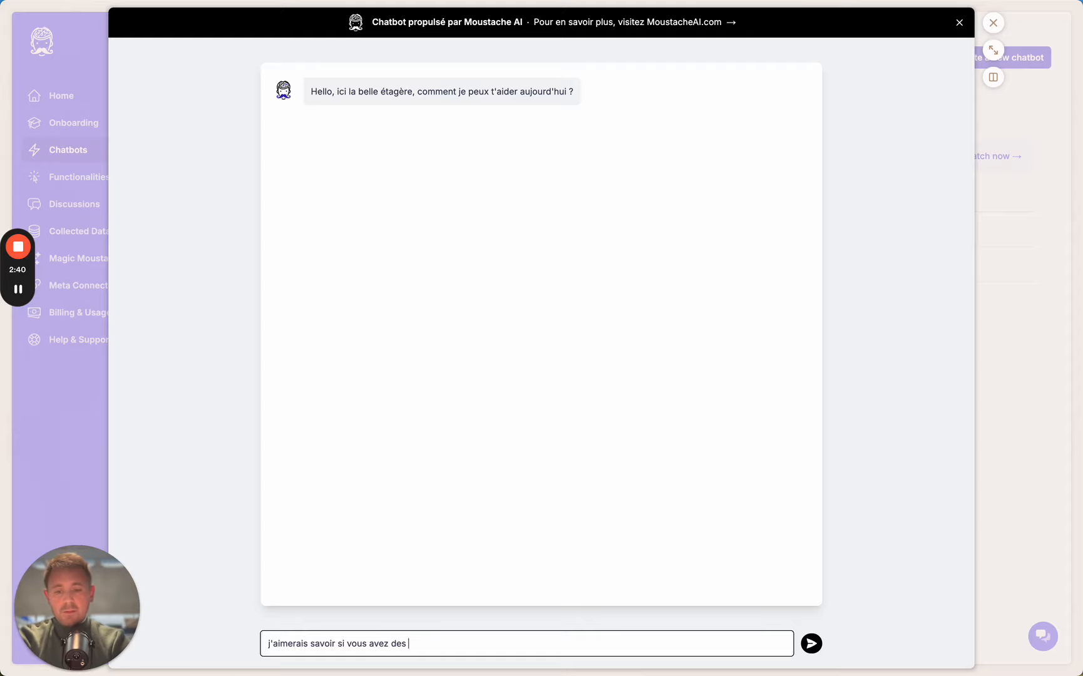
pyautogui.write('porduits ch')
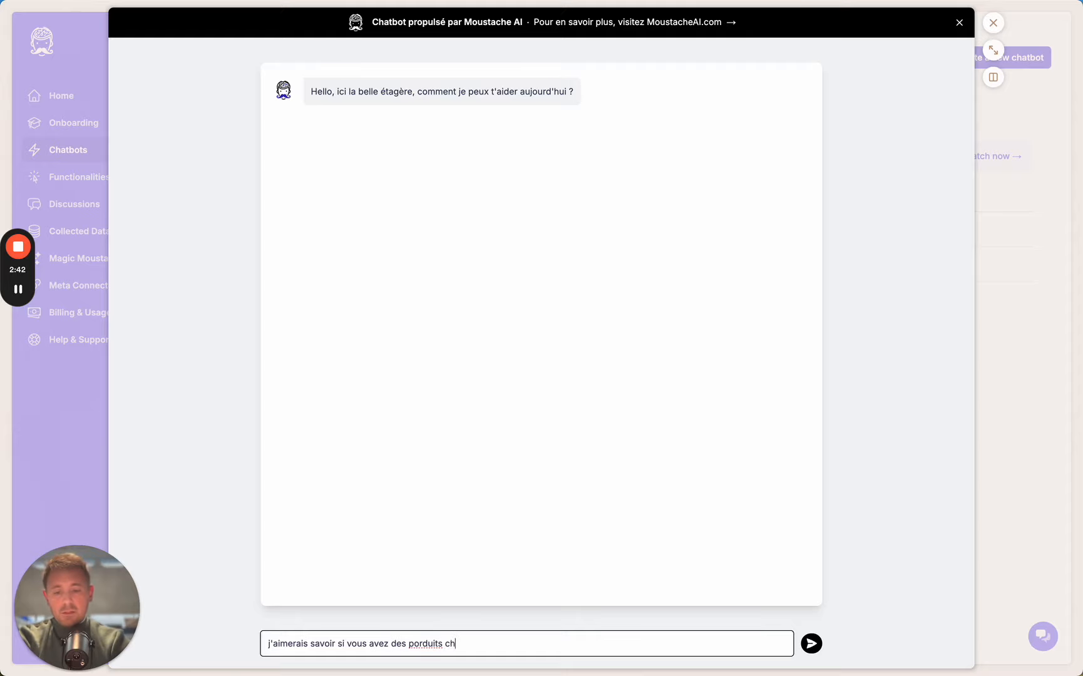
pyautogui.write('imiques dans les ')
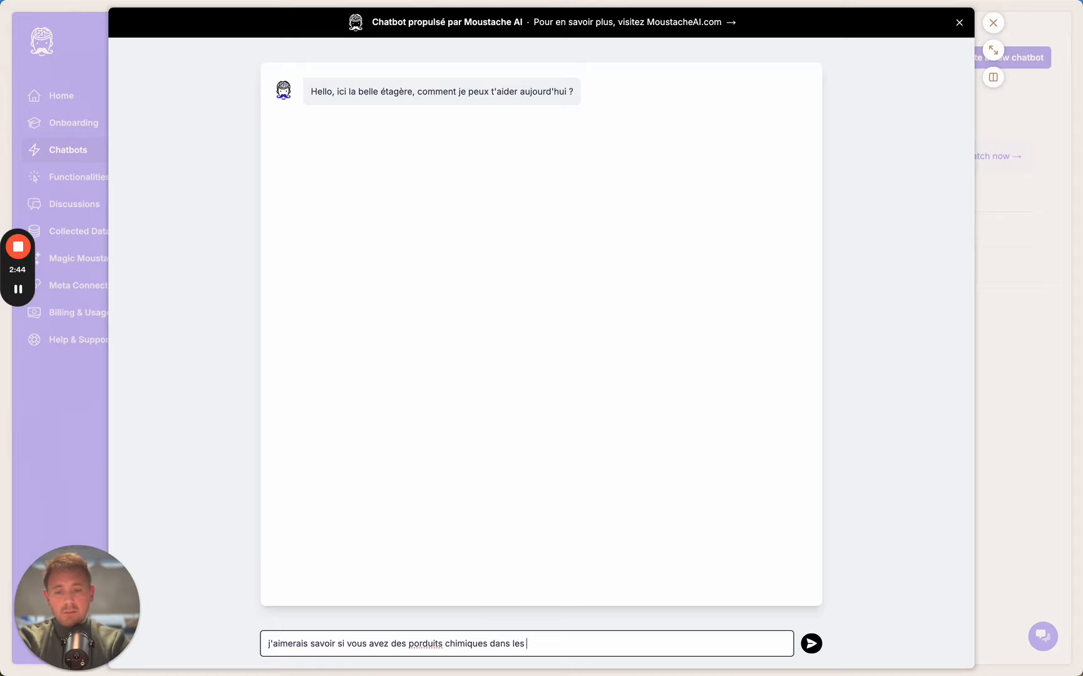
pyautogui.write('meubles')
pyautogui.press('Return')
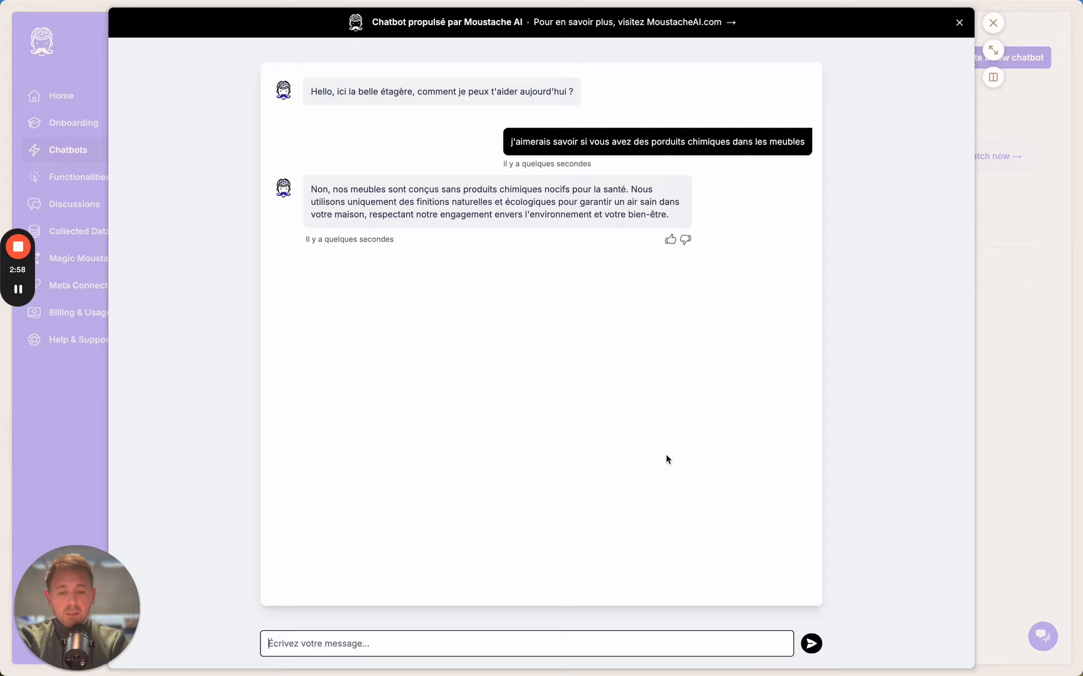
# Ask "je voudrais avoir le statut de ma commande" and reply with the customer's e-mail address
pyautogui.write('je voudrais avo')
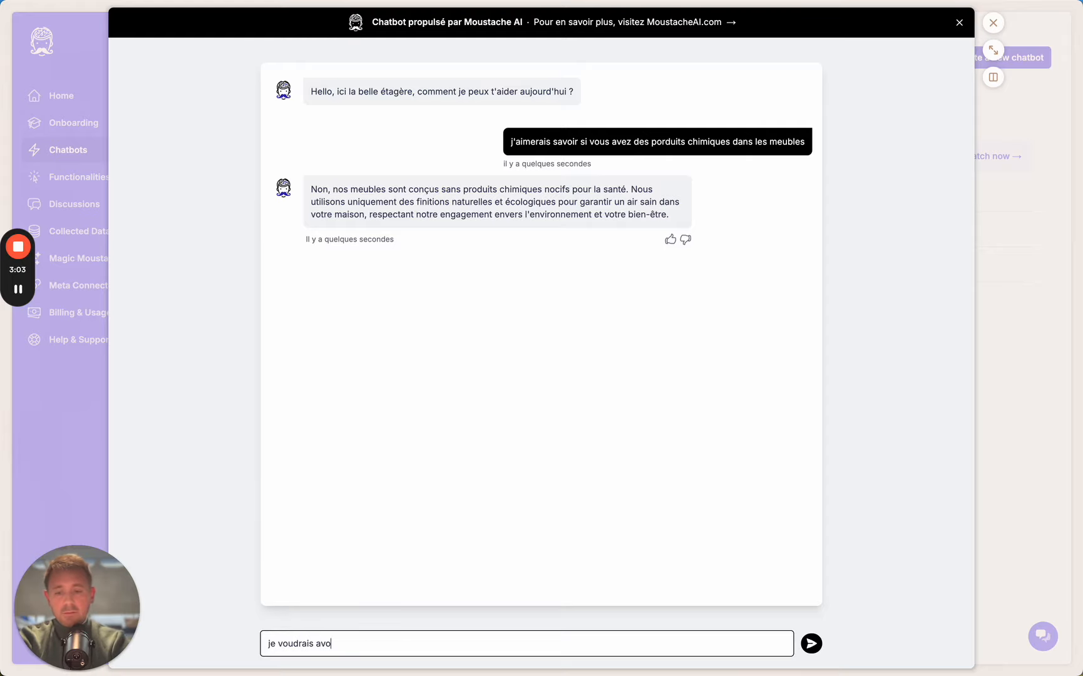
pyautogui.write('ir le statut de ma ')
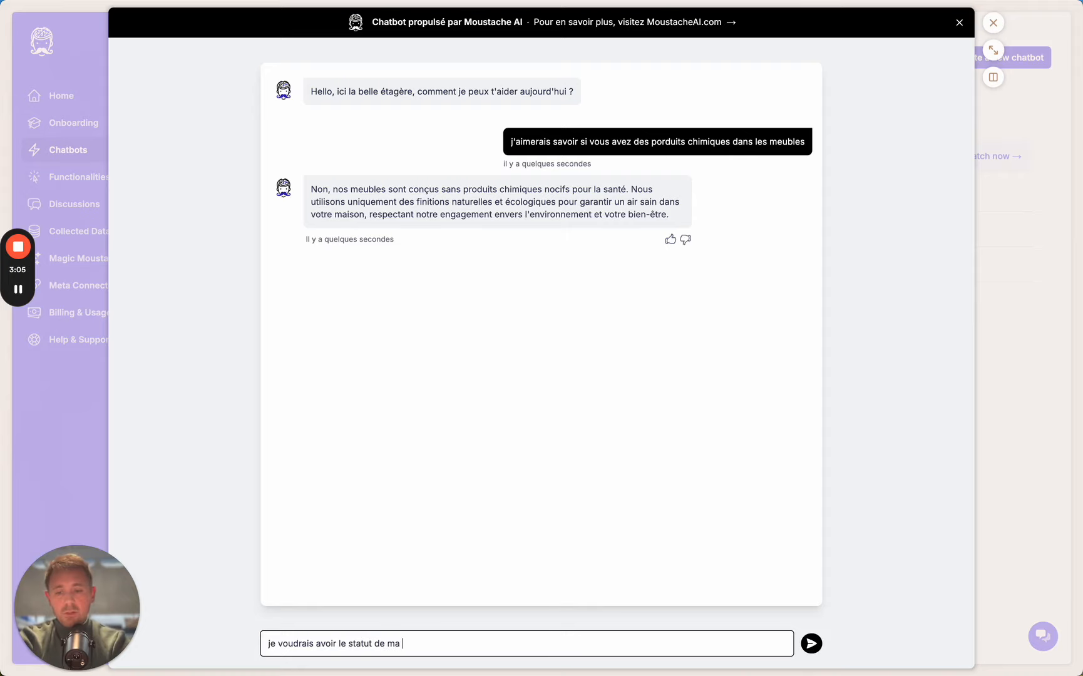
pyautogui.write('commande')
pyautogui.press('Return')
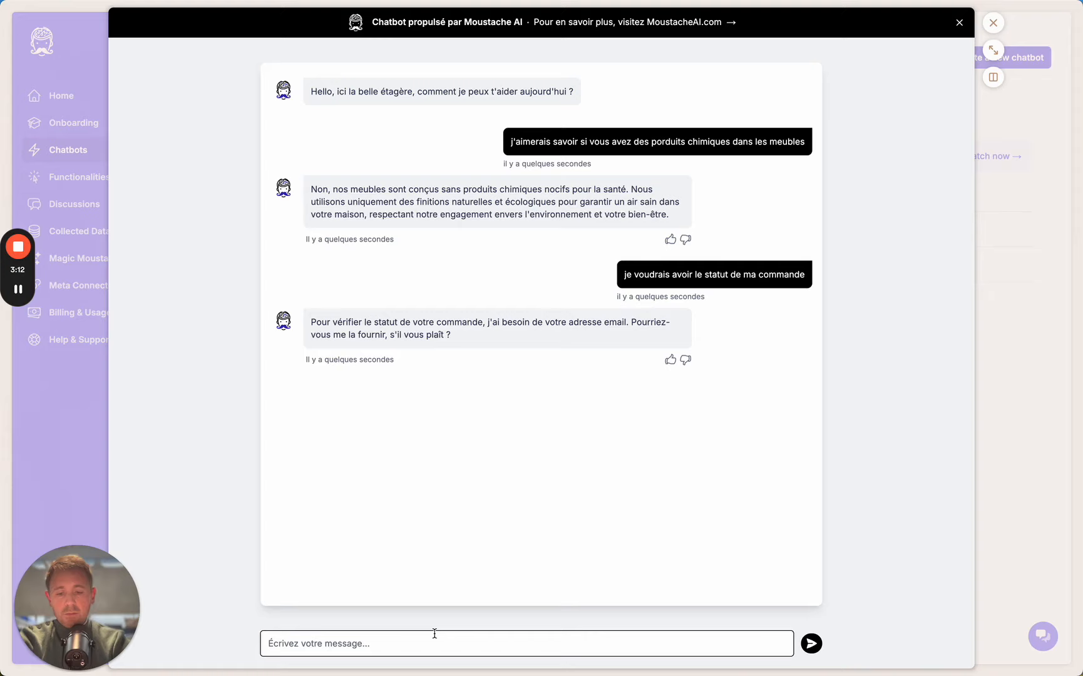
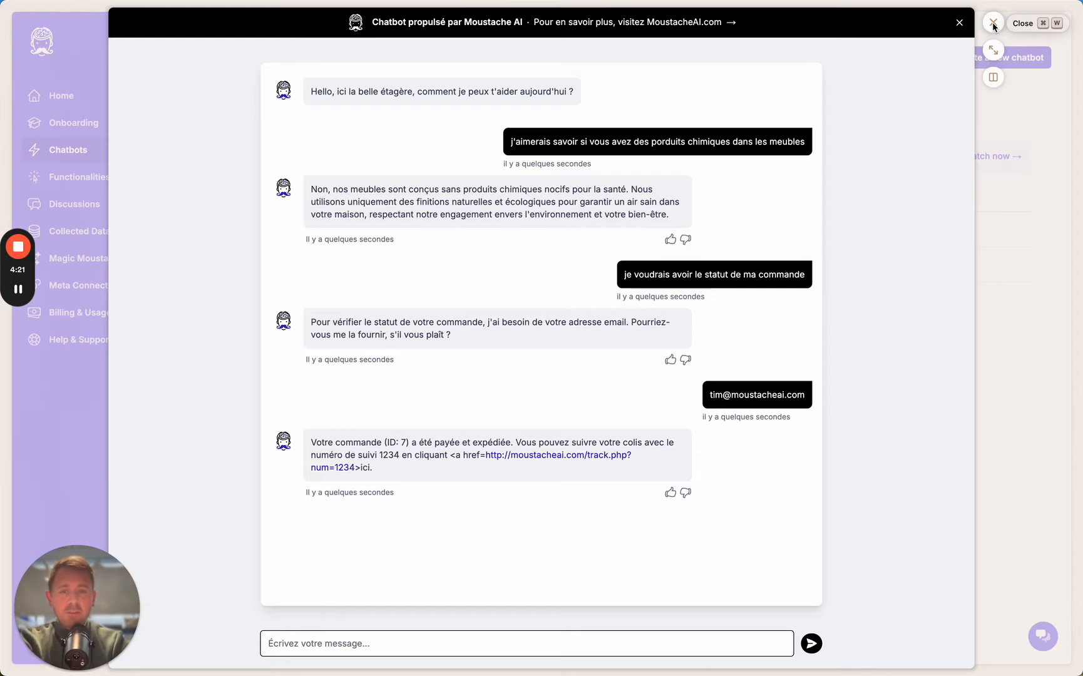
# Close the chat preview and review the La Belle étagère bot's answers in Magic Moustache before returning to Chatbots
pyautogui.click(994, 24)
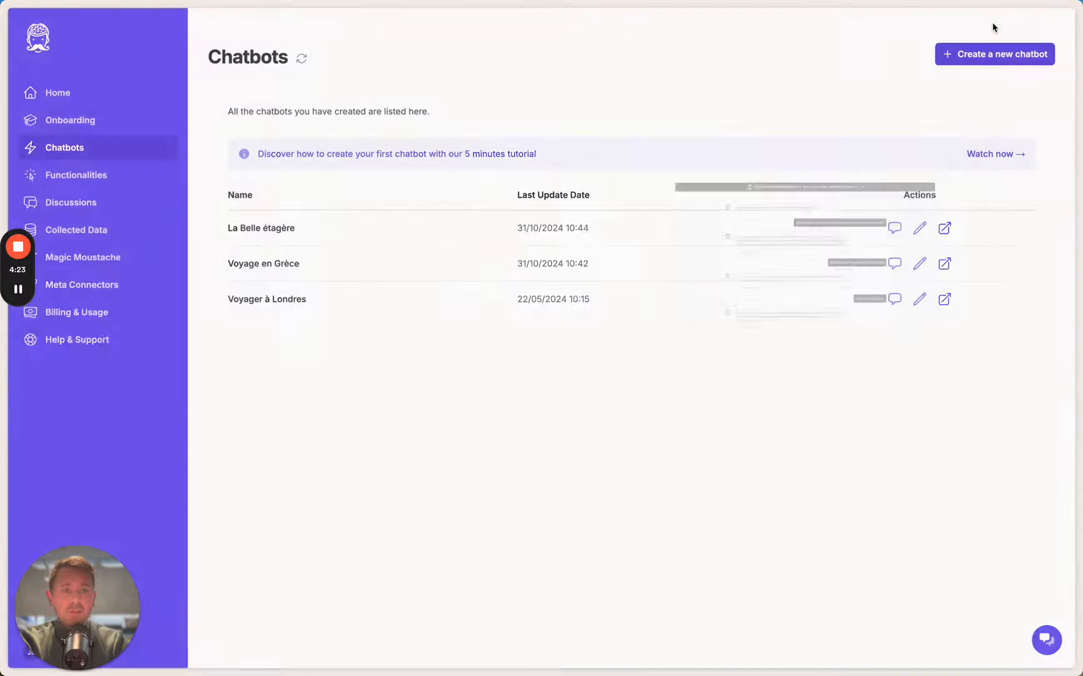
pyautogui.click(108, 261)
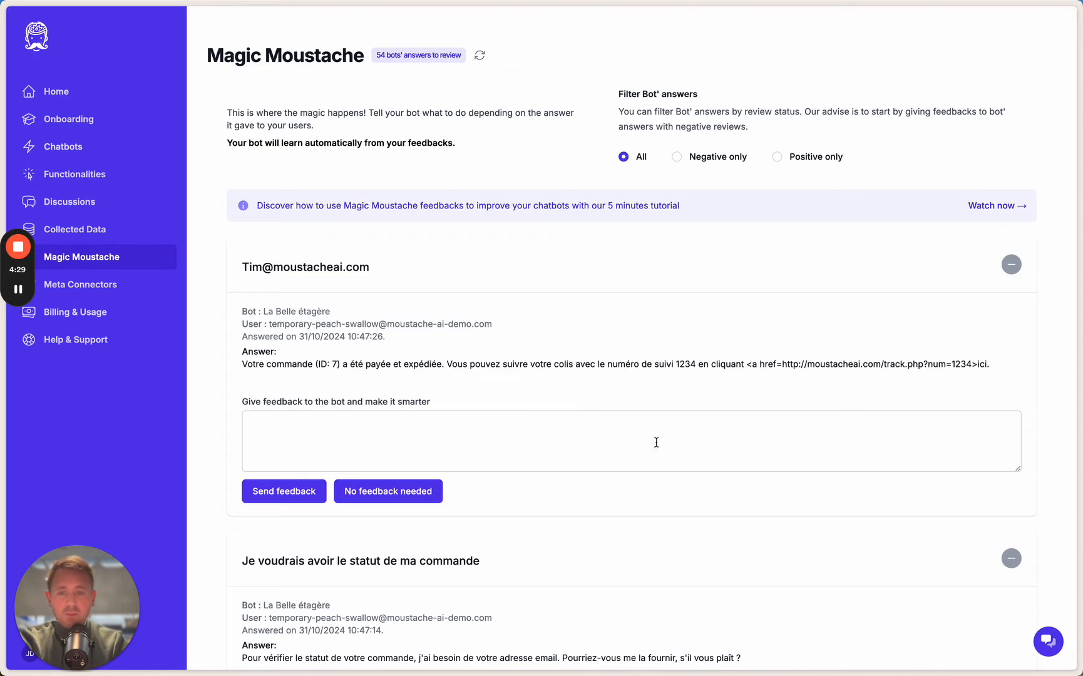
pyautogui.click(608, 450)
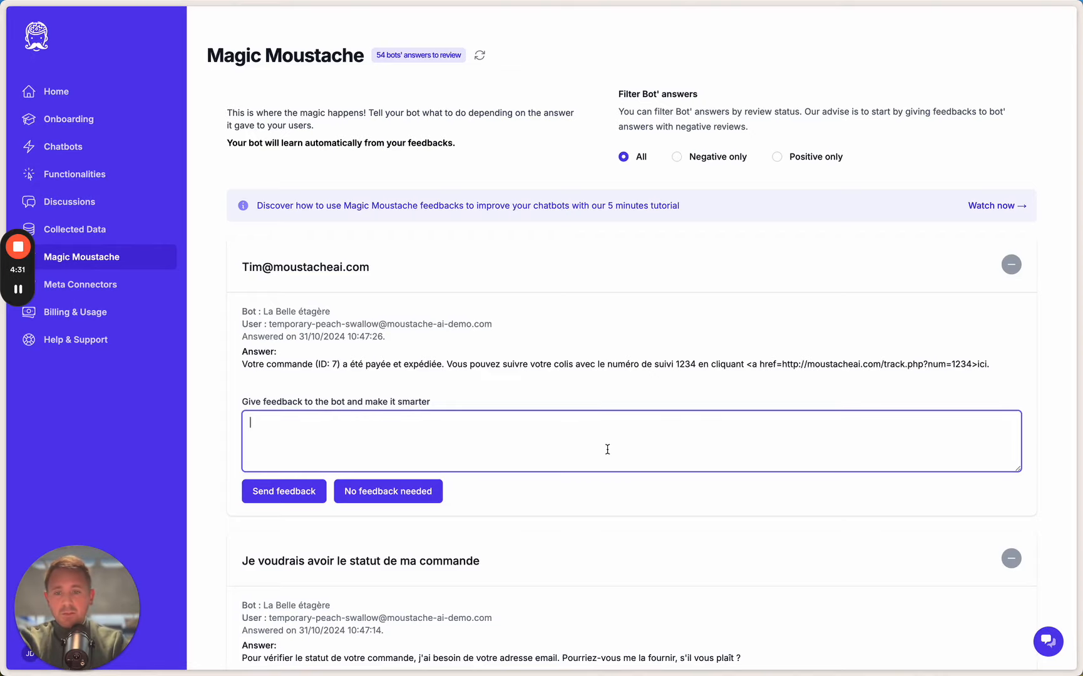
pyautogui.scroll(-1, 608, 450)
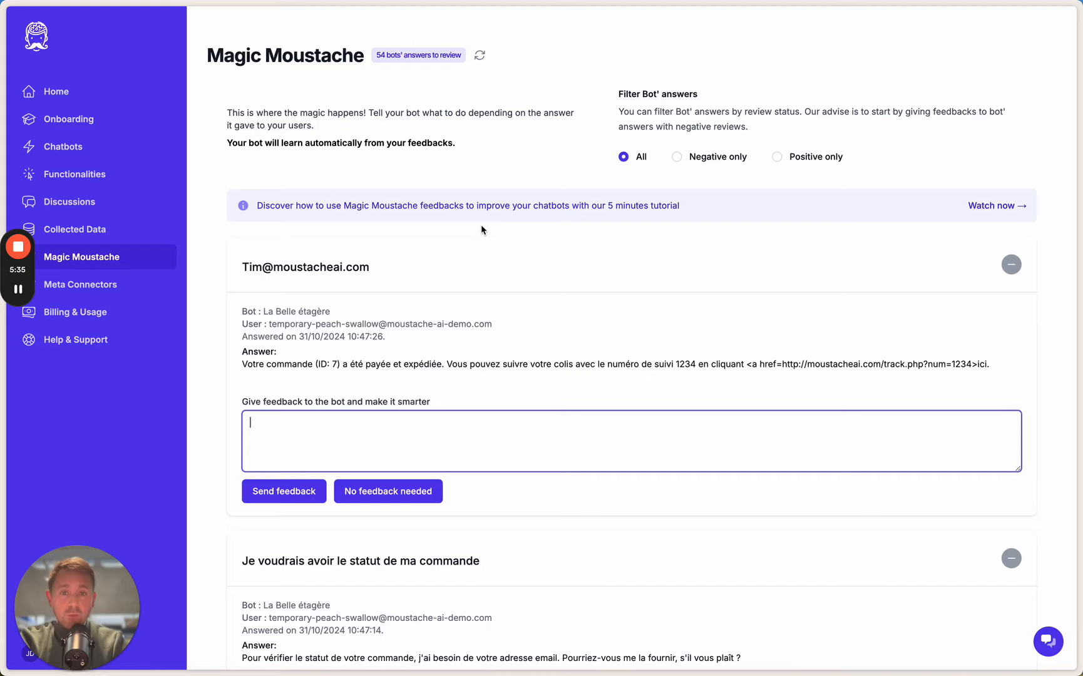
pyautogui.click(90, 150)
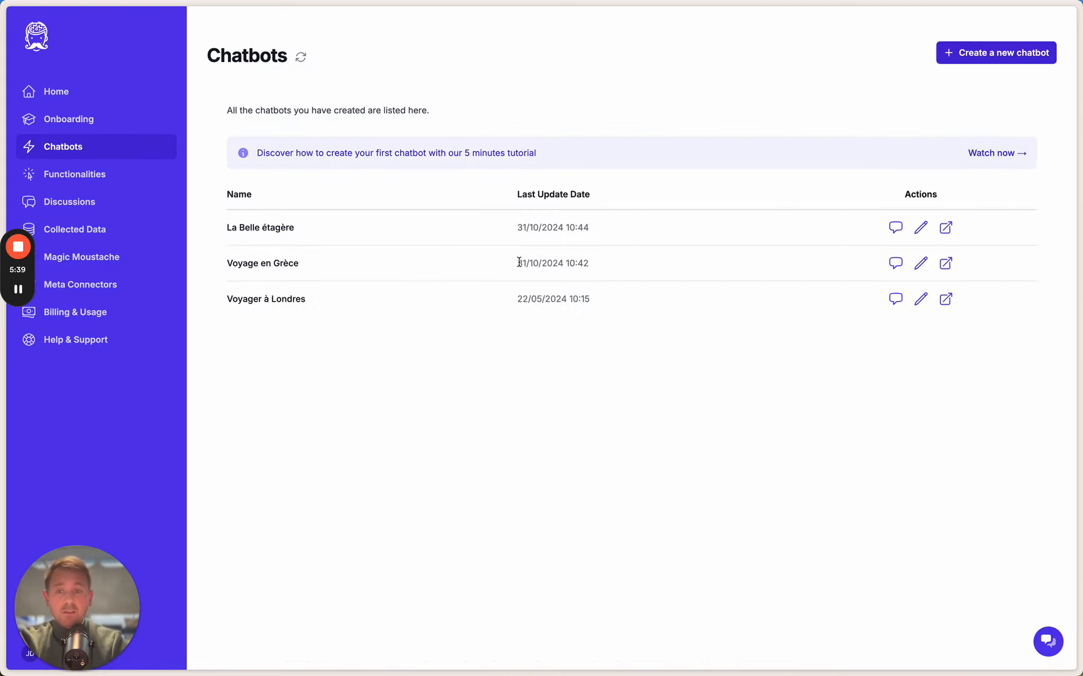